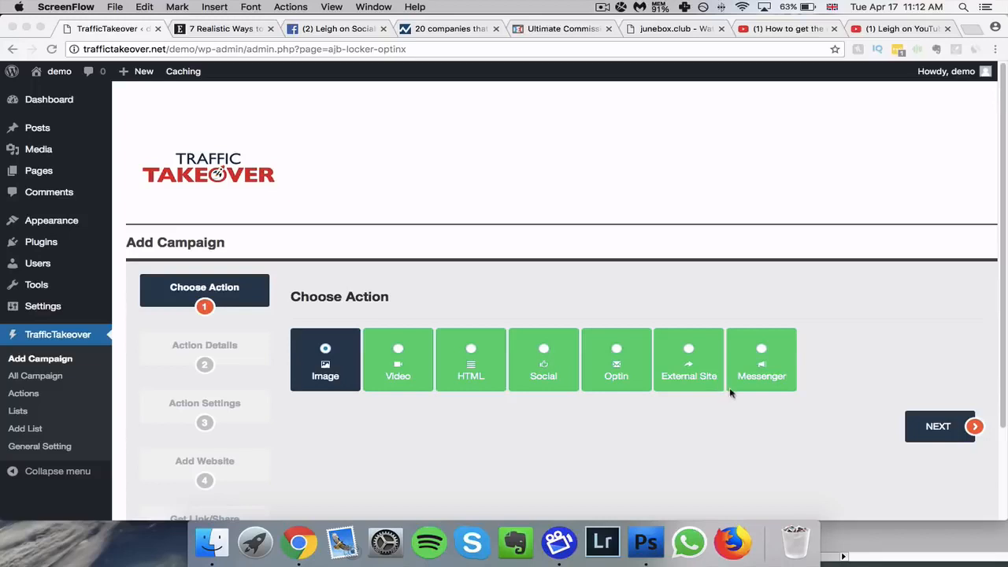
Step: Choose Messenger as the campaign's action and proceed to the action details
left_click(758, 358)
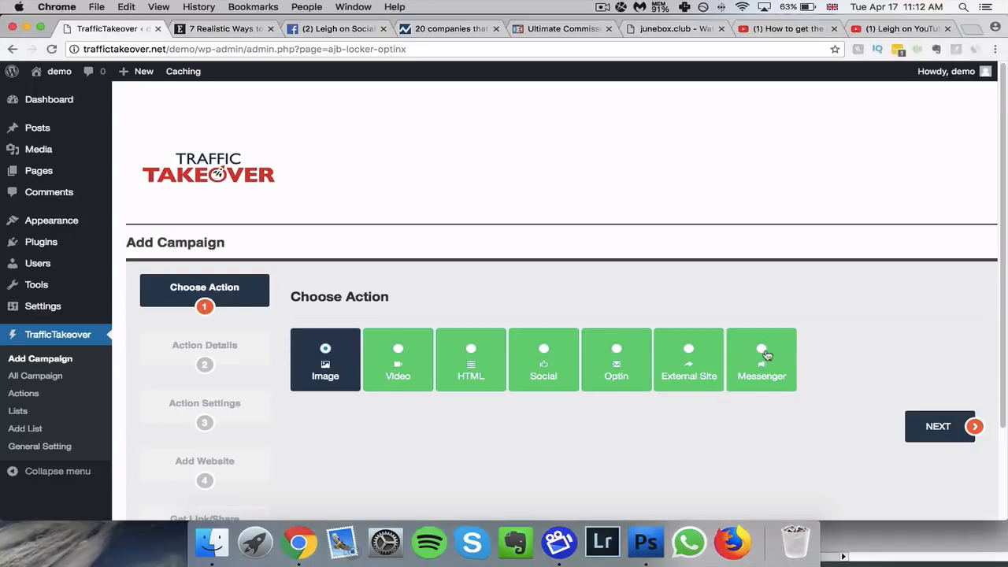
left_click(760, 356)
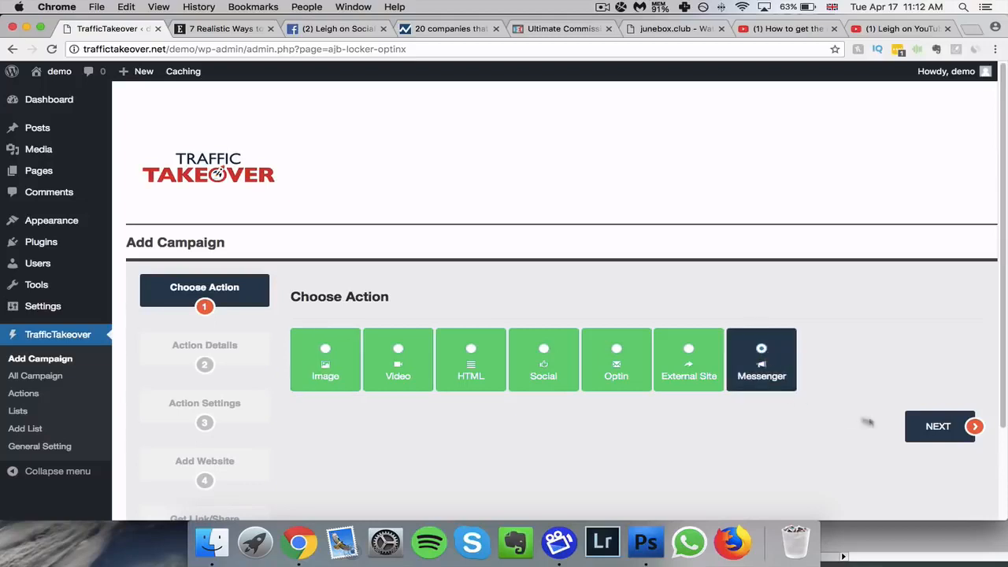
left_click(929, 428)
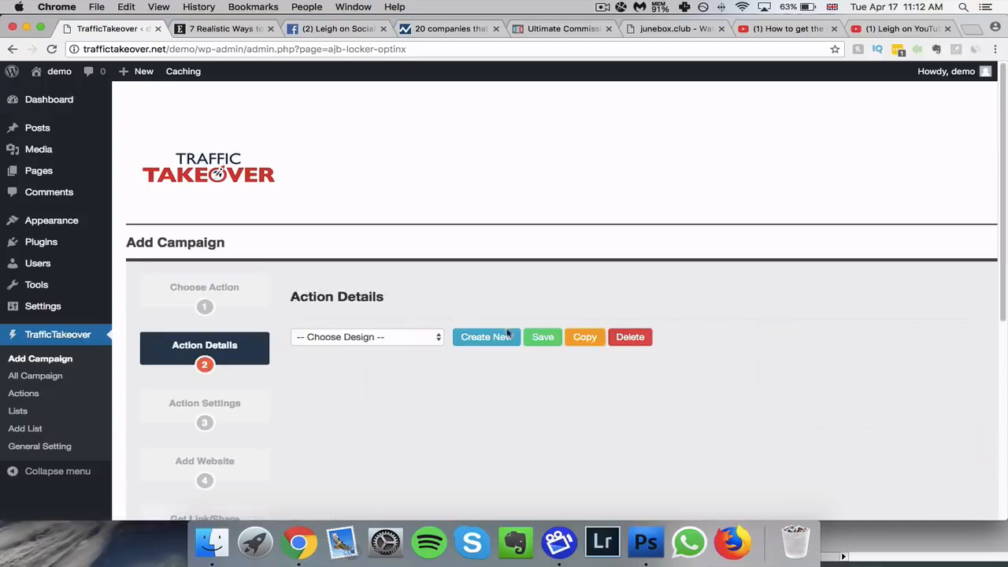
Step: Create a new design named Demo and open its custom HTML content for editing
left_click(508, 334)
left_click(360, 442)
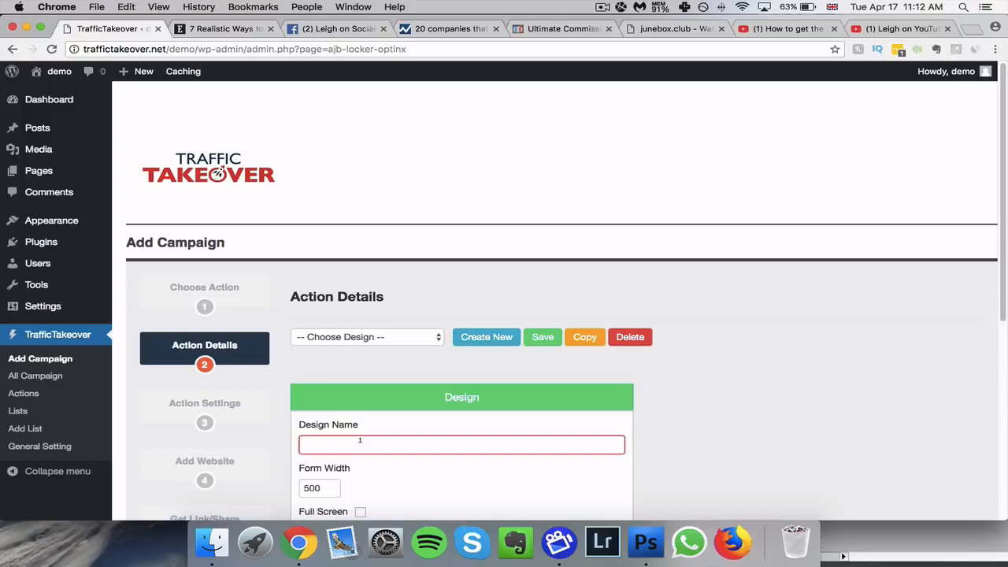
type("DEmo")
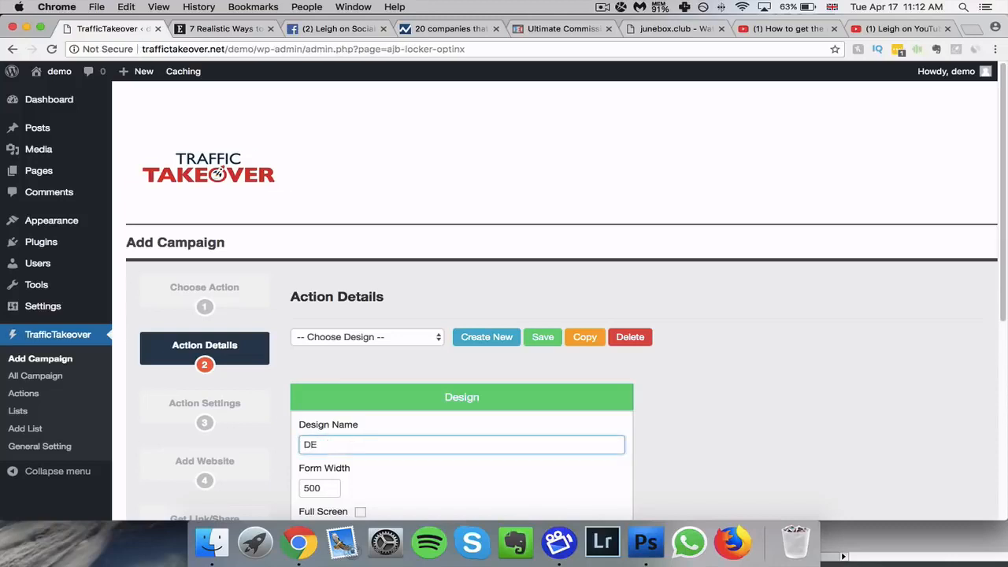
key("BackSpace")
type("de")
scroll(405, 434, "down", 5)
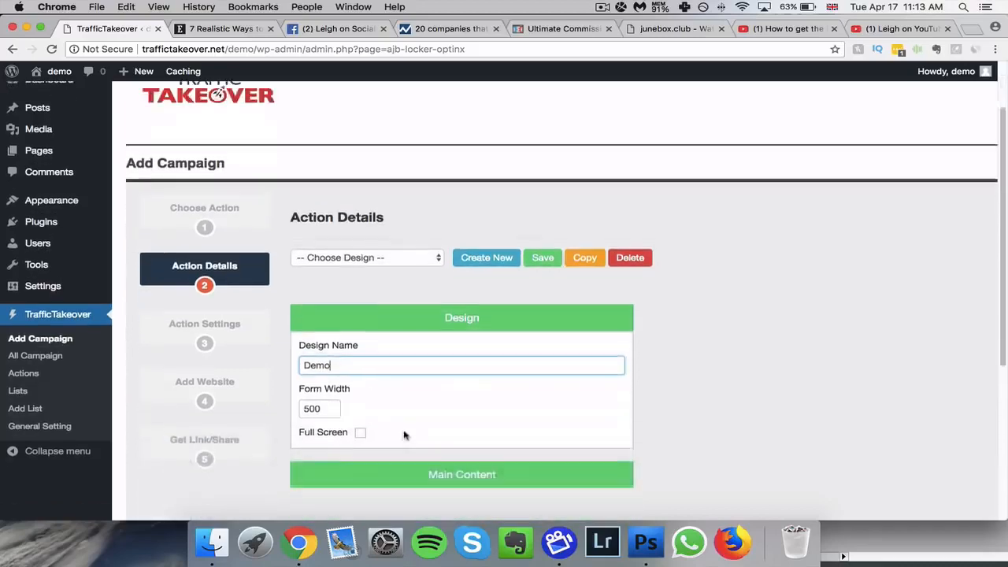
left_click(490, 279)
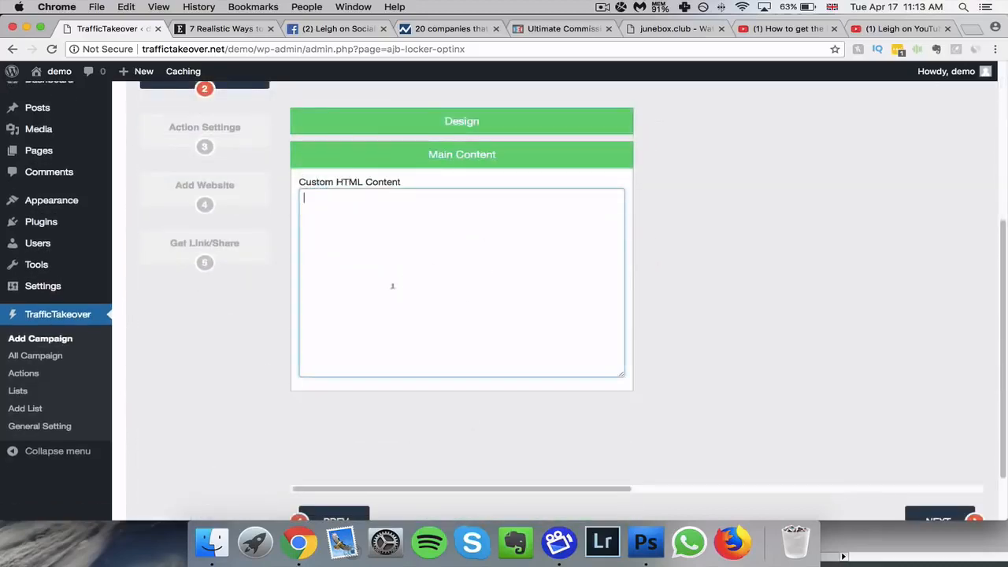
Step: Switch to the Facebook page and start the Customer Chat Plugin setup from its Messenger Platform settings, continuing to the language and greeting options
left_click(335, 28)
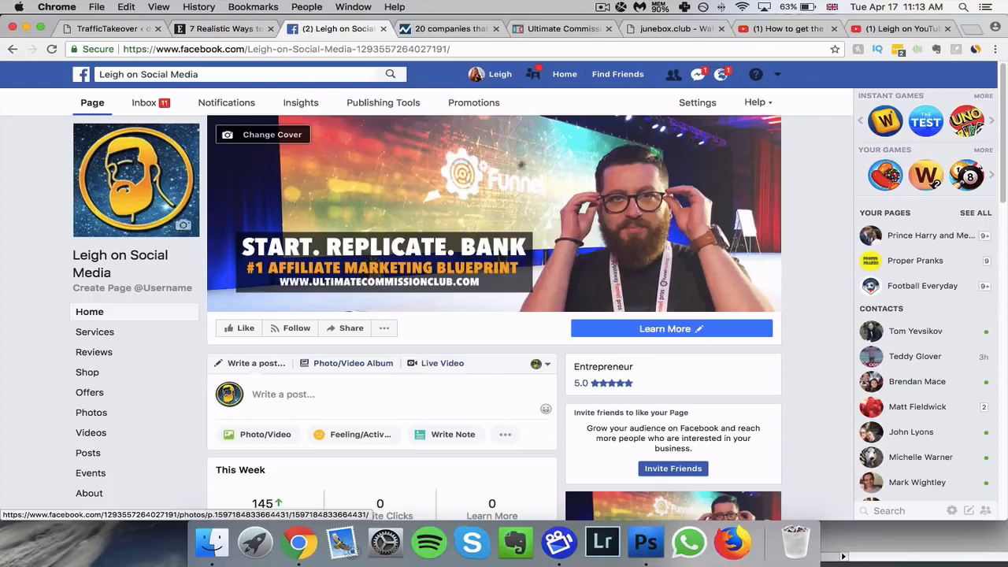
left_click(693, 104)
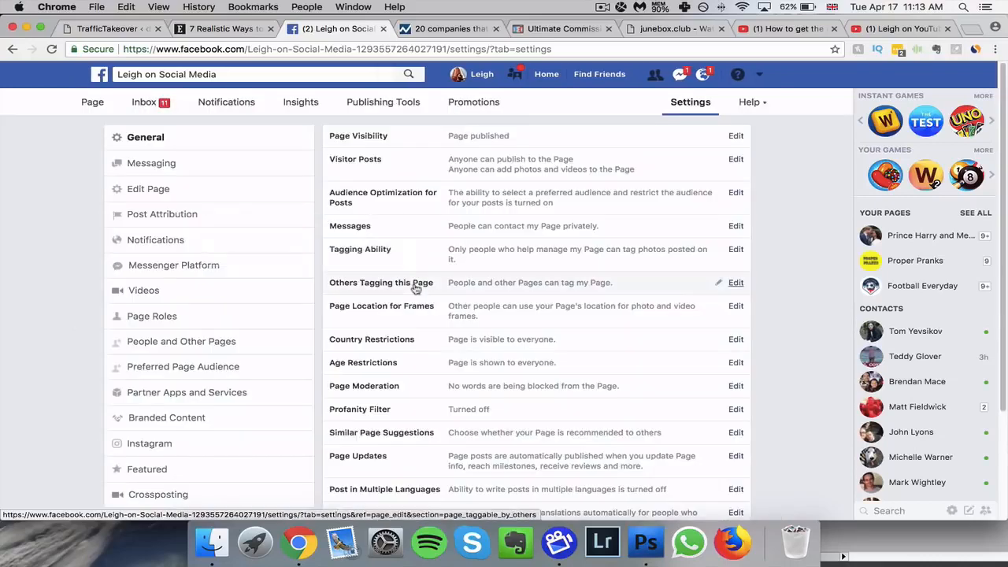
left_click(163, 266)
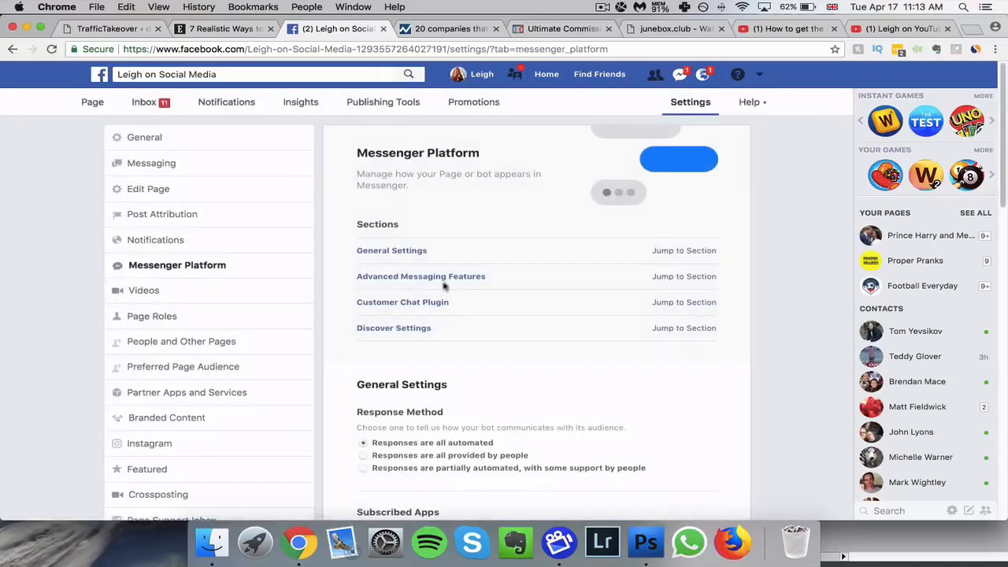
left_click(700, 301)
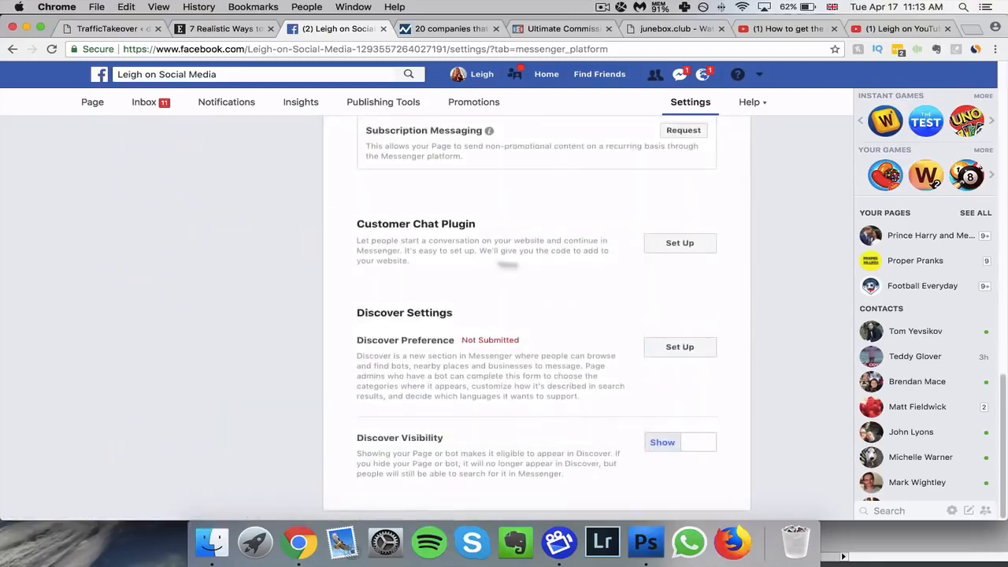
left_click(702, 249)
left_click(811, 478)
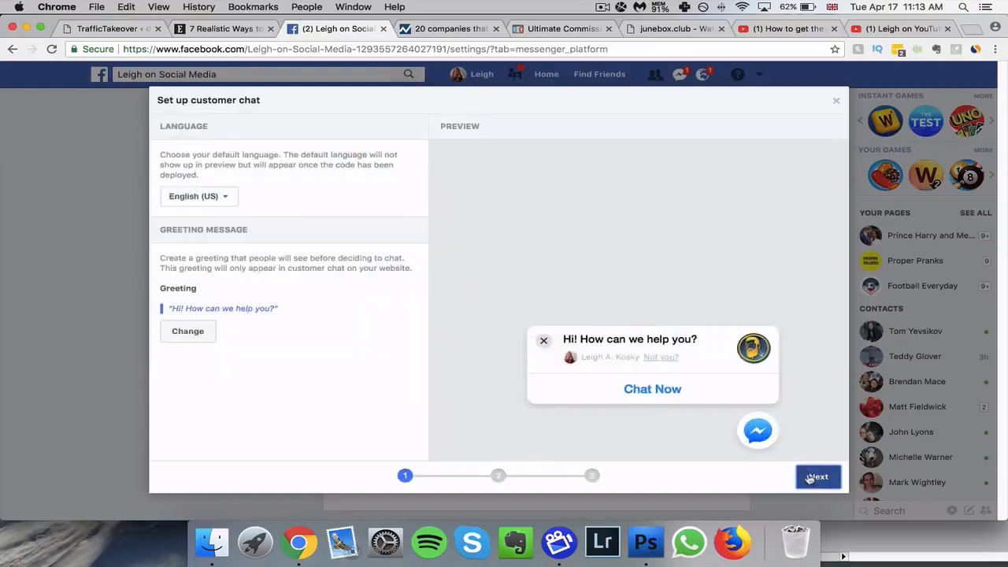
Step: Change the customer chat greeting to "Can i help you with passive income strategies?" and save it
left_click(208, 337)
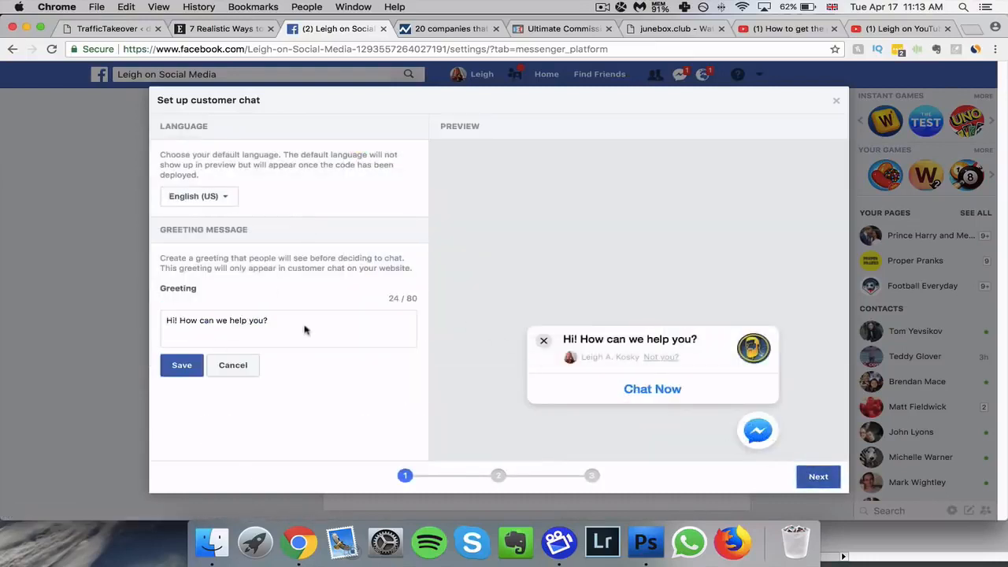
triple_click(216, 320)
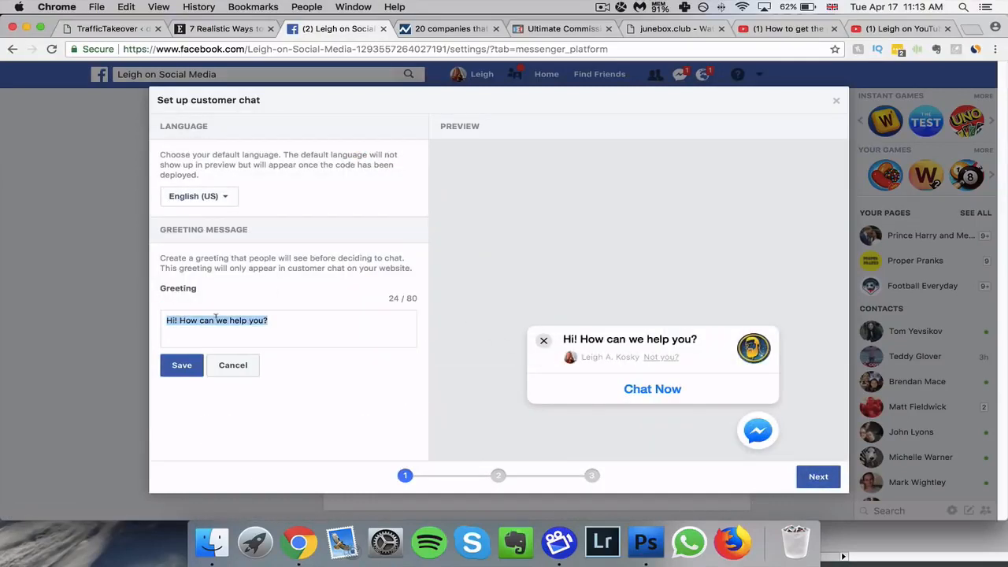
type("Can i")
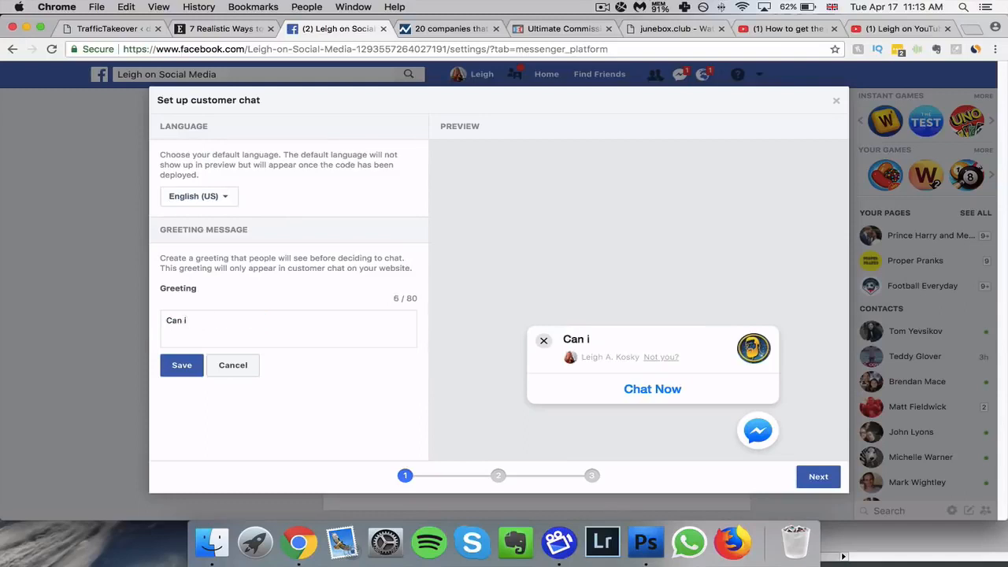
type(" help you with ")
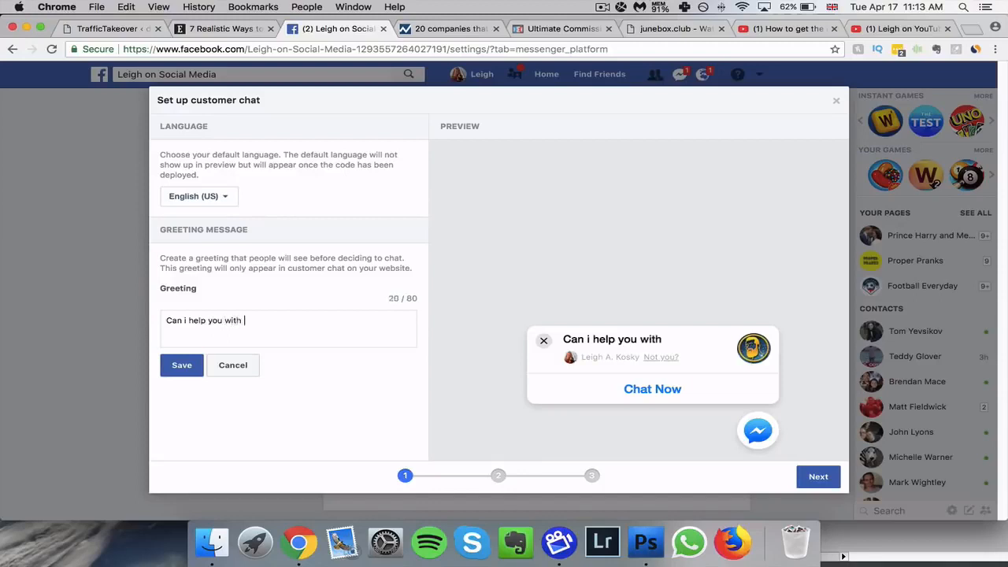
type("passive in")
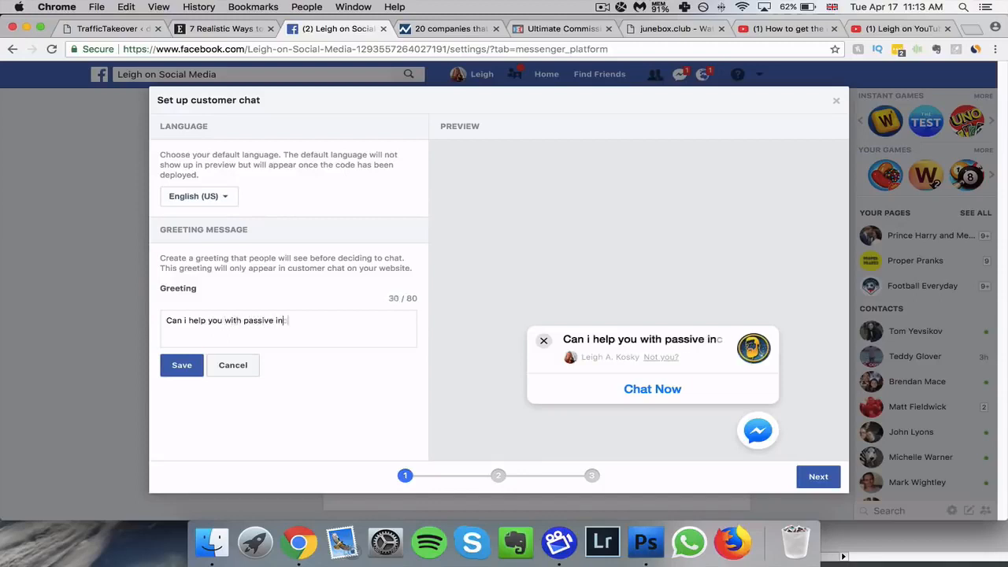
type("come strategie")
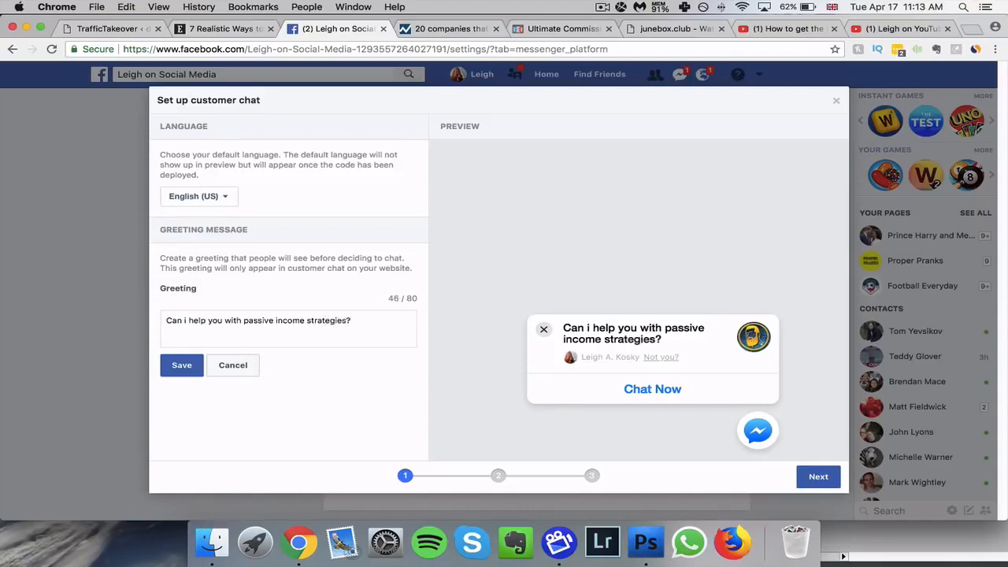
type("s?")
left_click(188, 368)
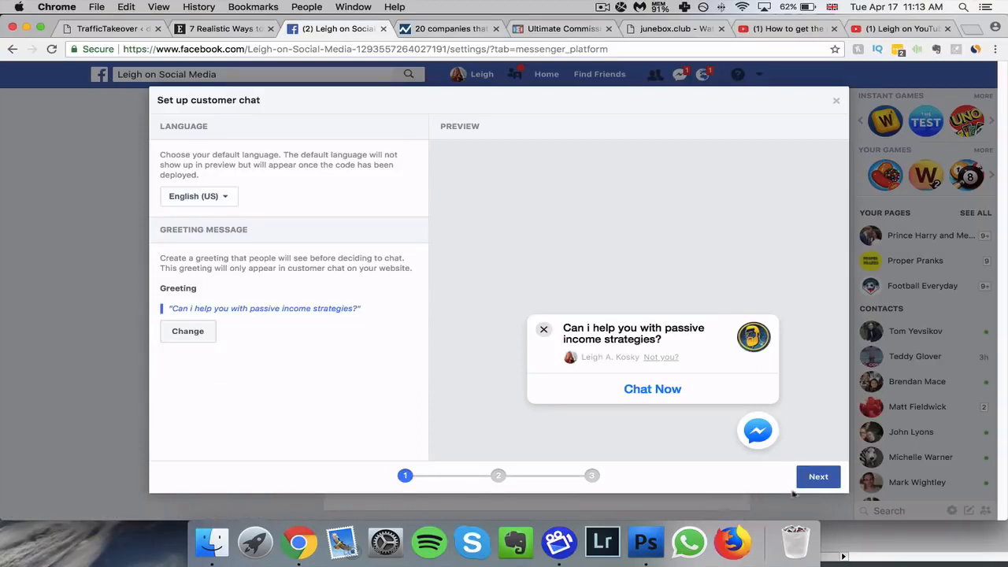
Step: Advance the customer chat setup to its final stage and copy the code snippet
left_click(816, 477)
left_click(818, 477)
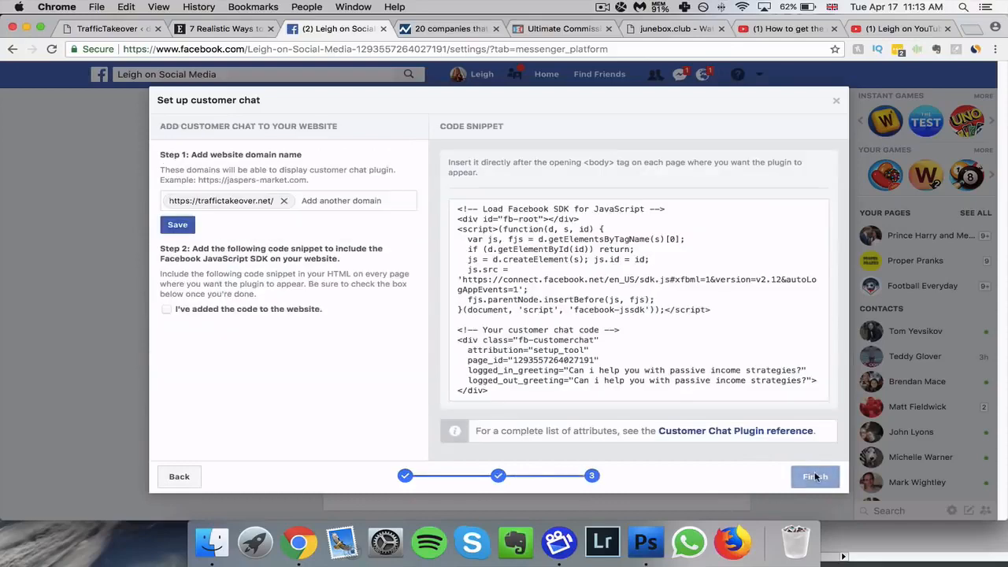
left_click(626, 308)
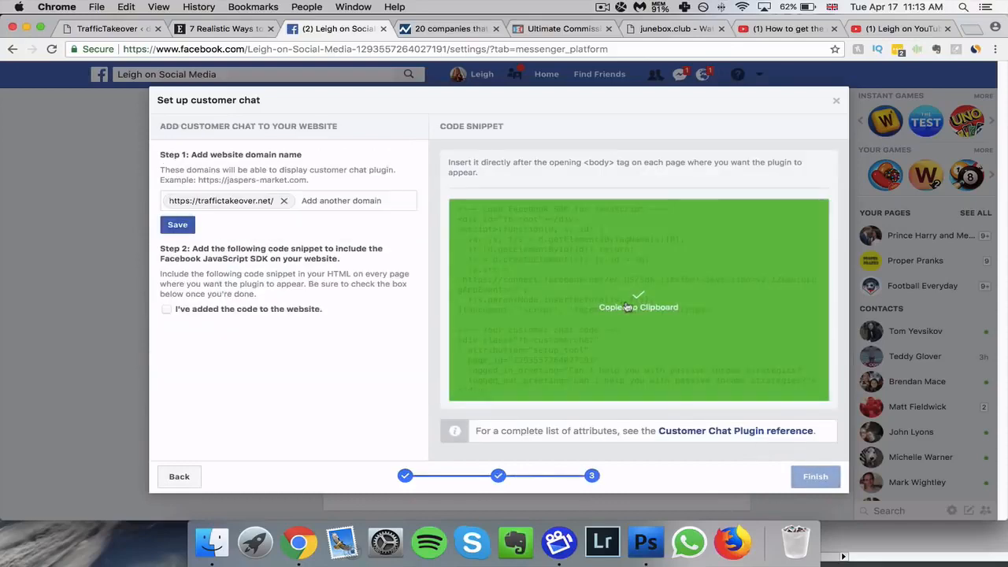
Step: Return to the TrafficTakeover campaign, paste the chat code into the design's custom HTML content and save the design
left_click(102, 29)
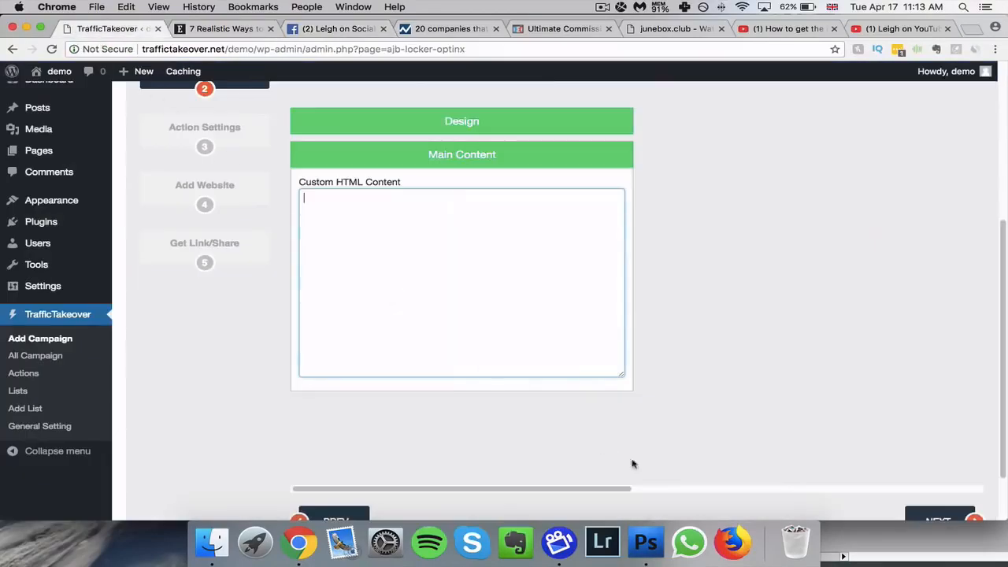
key("super+v")
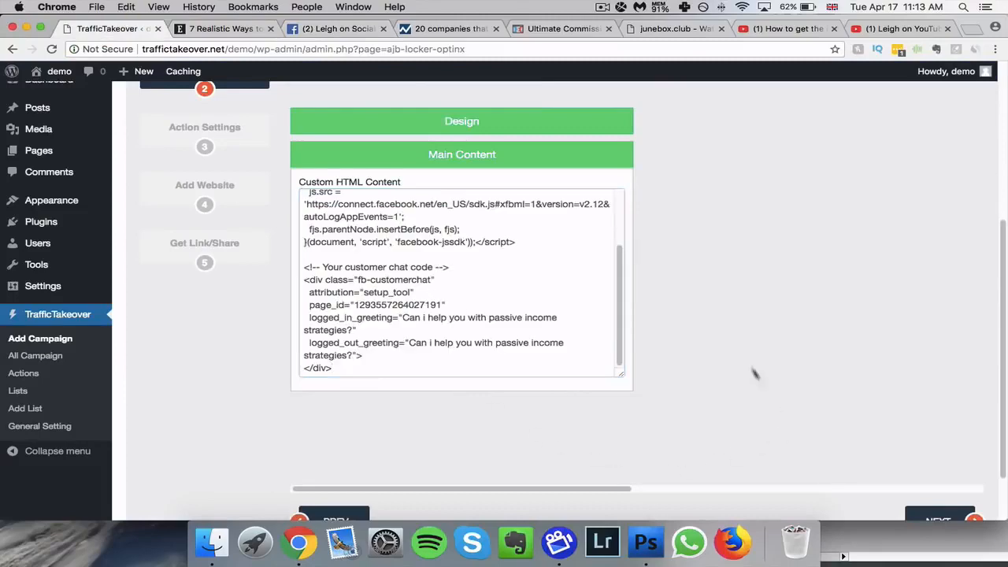
scroll(869, 476, "up", 5)
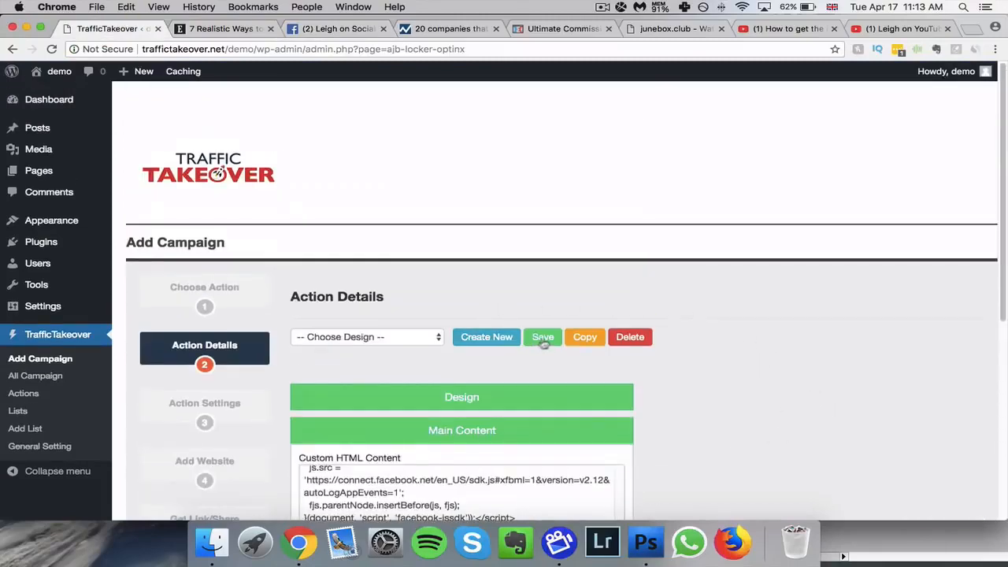
left_click(542, 337)
Step: Enable the On Time trigger in the action settings and continue to the website stage
scroll(812, 400, "down", 5)
left_click(918, 450)
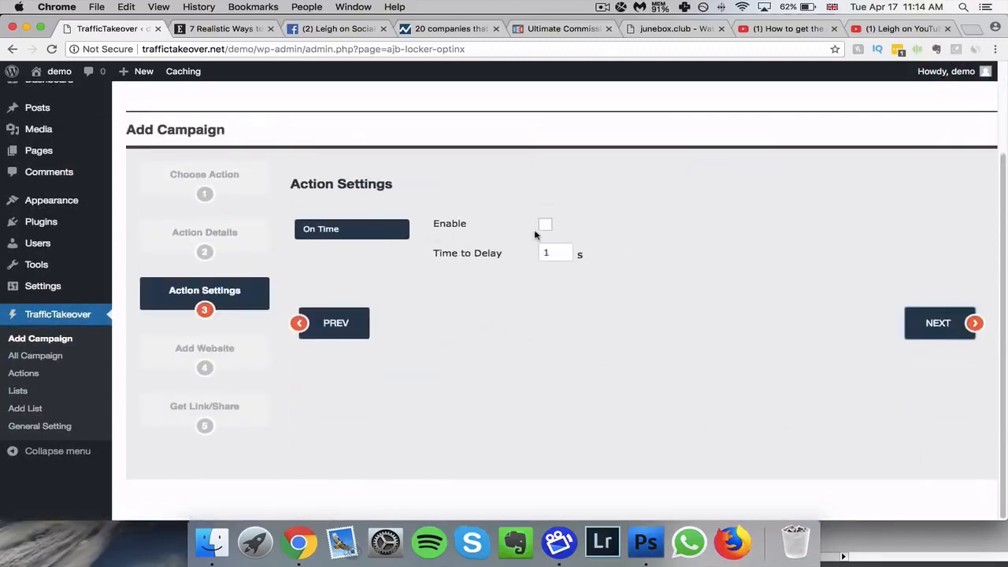
left_click(544, 226)
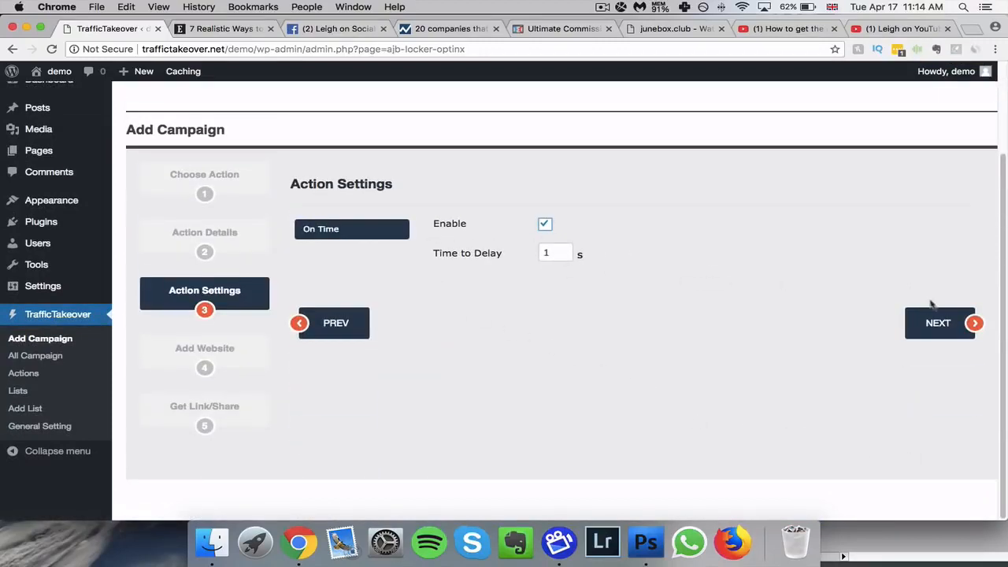
left_click(939, 325)
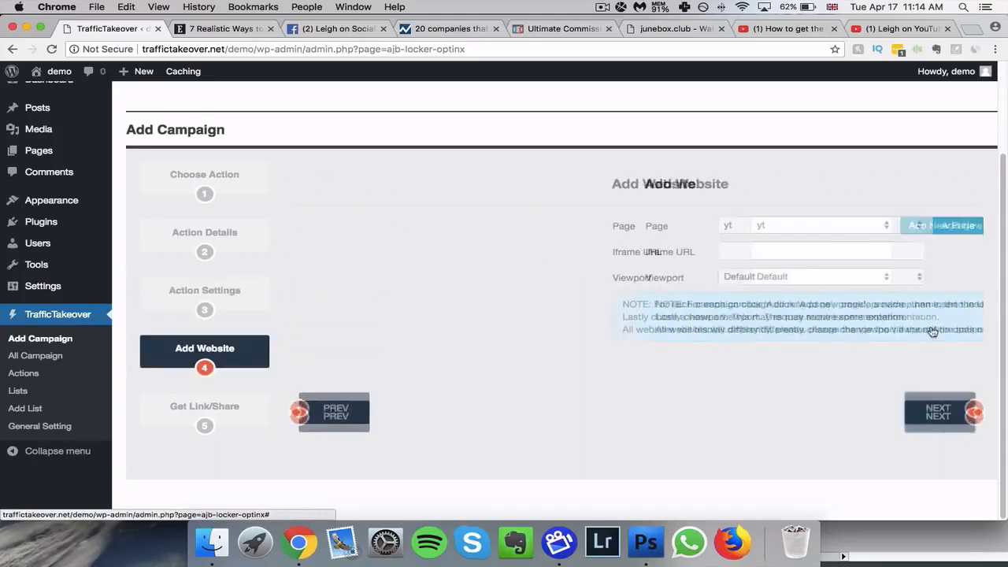
left_click(650, 227)
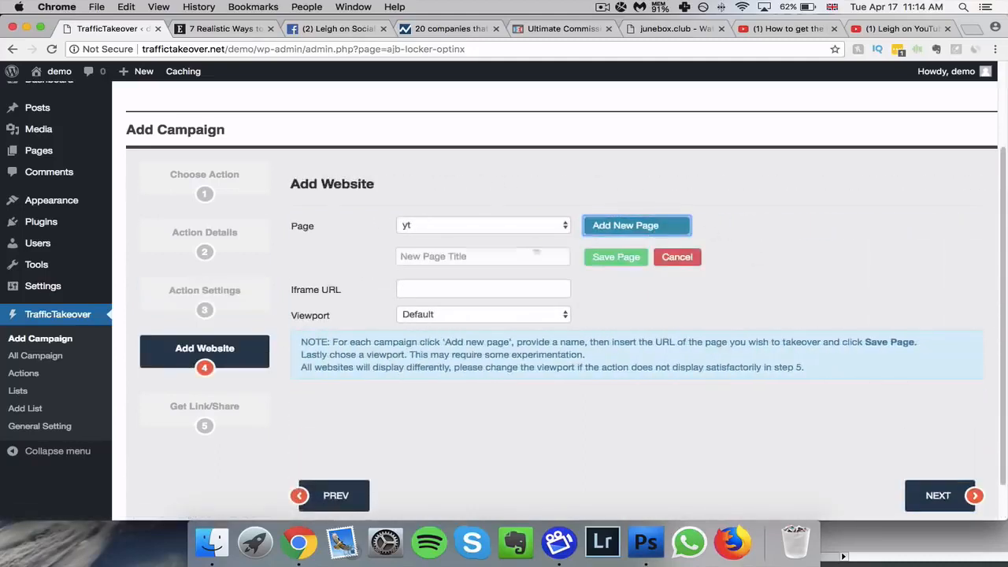
left_click(457, 253)
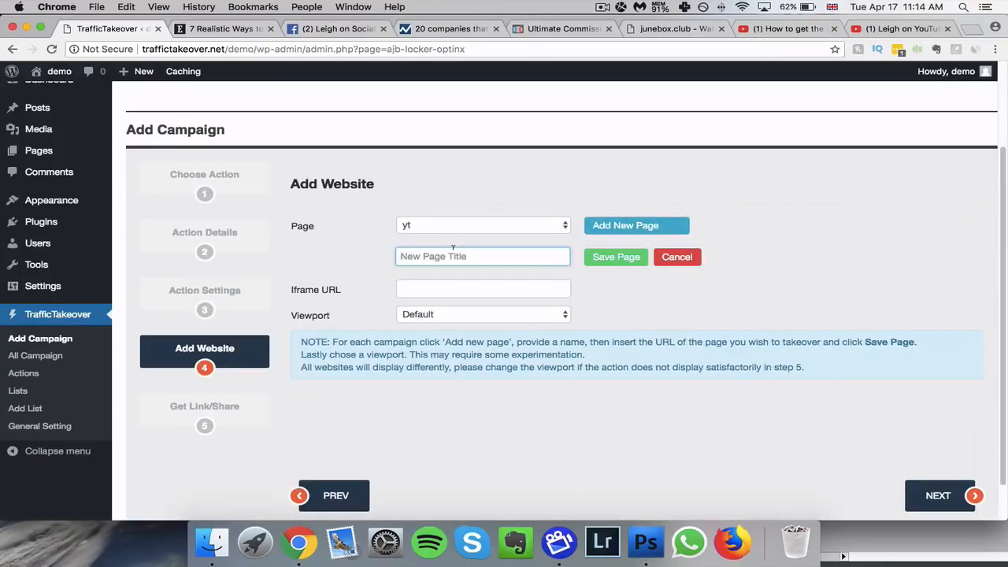
type("Mes Demo")
left_click(227, 28)
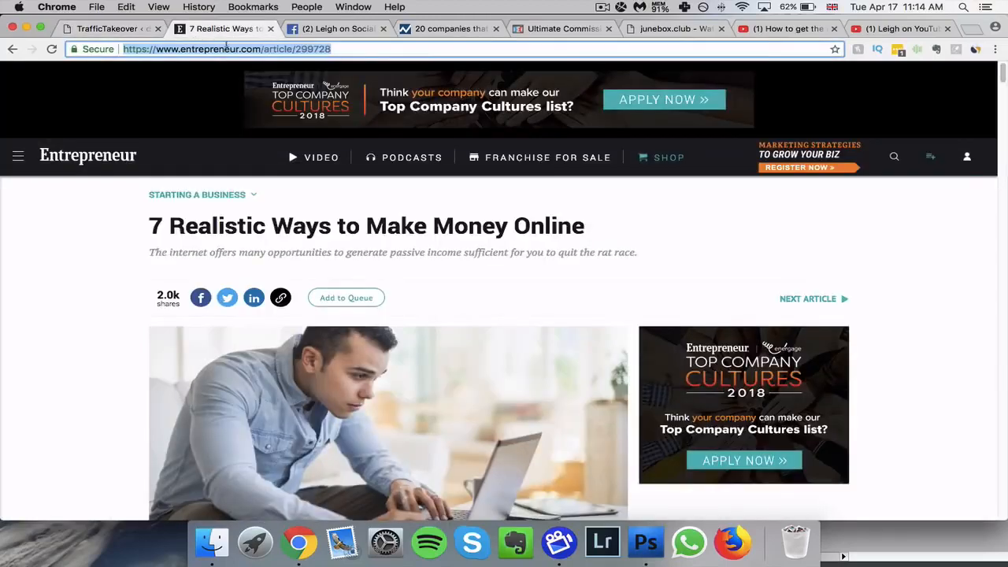
left_click(126, 30)
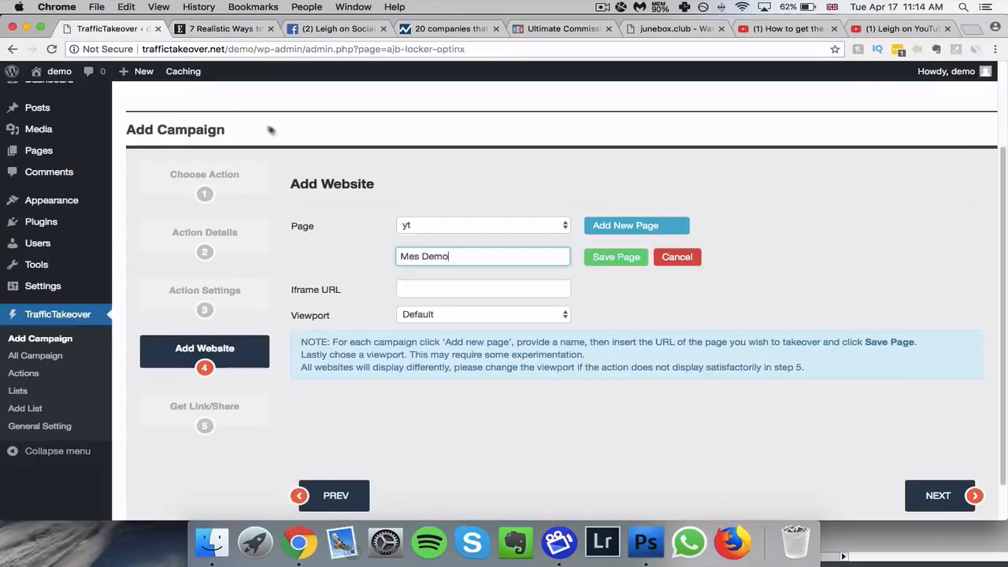
left_click(409, 288)
key("super+v")
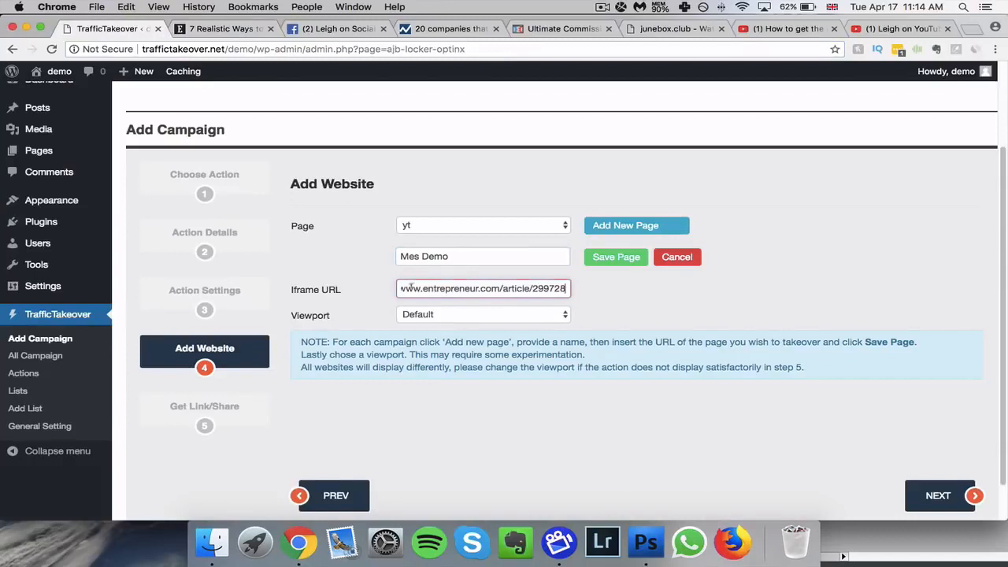
Step: Set the page's viewport to Iframe, save the page and proceed to the link and sharing stage
left_click(490, 316)
left_click(461, 361)
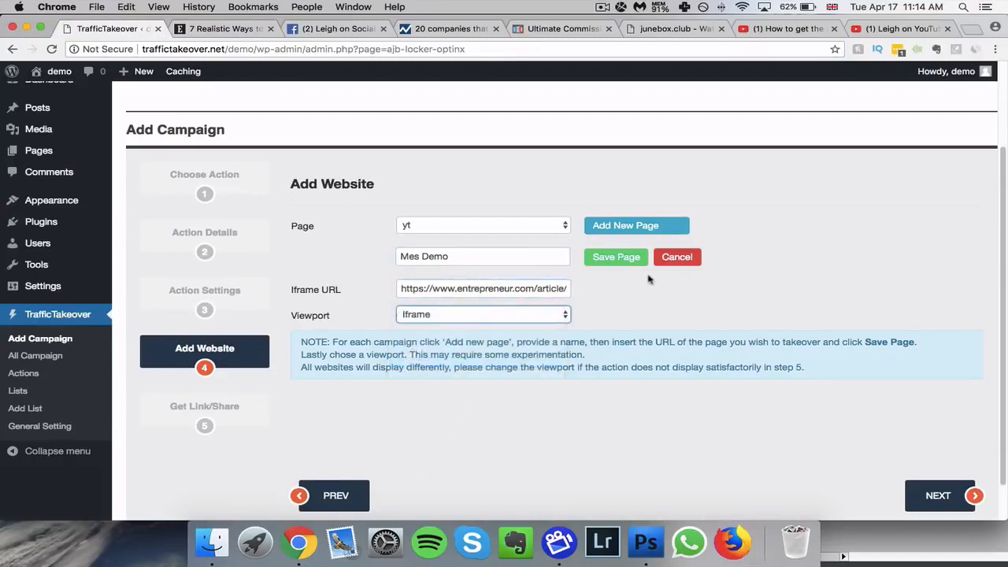
left_click(628, 263)
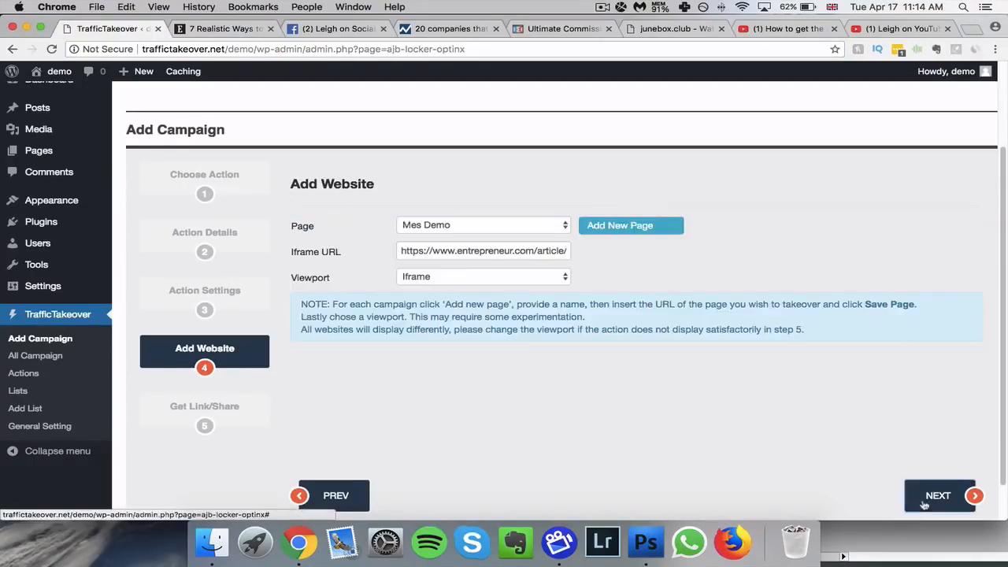
left_click(929, 501)
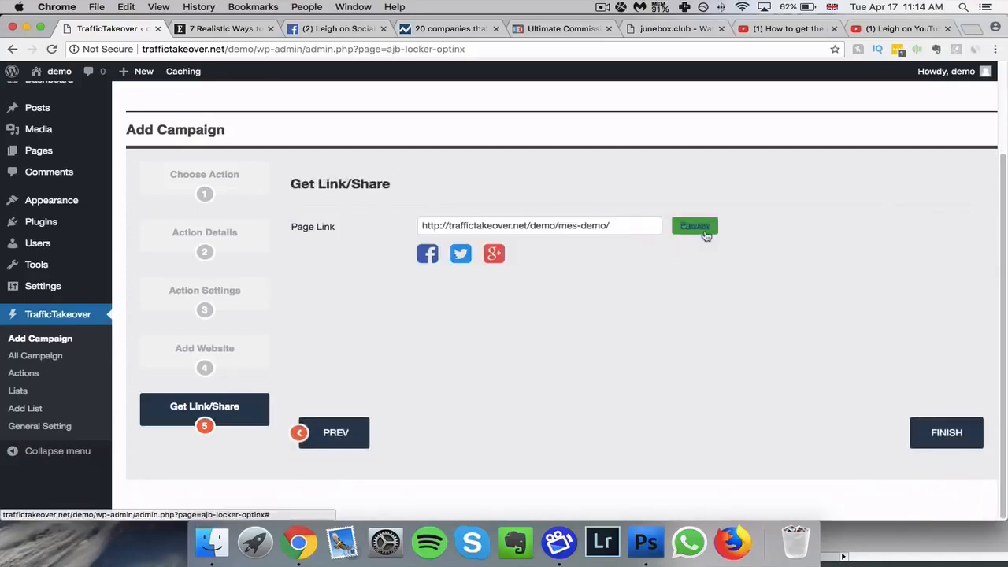
Step: Preview the Mes Demo page, look through the Entrepreneur article with the chat overlay, and close the preview
left_click(694, 226)
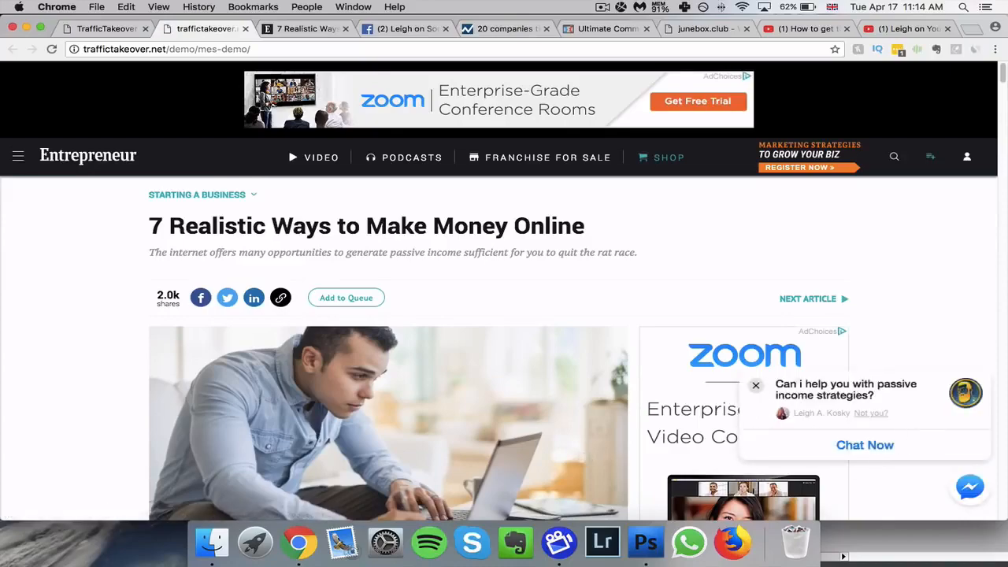
scroll(432, 355, "down", 10)
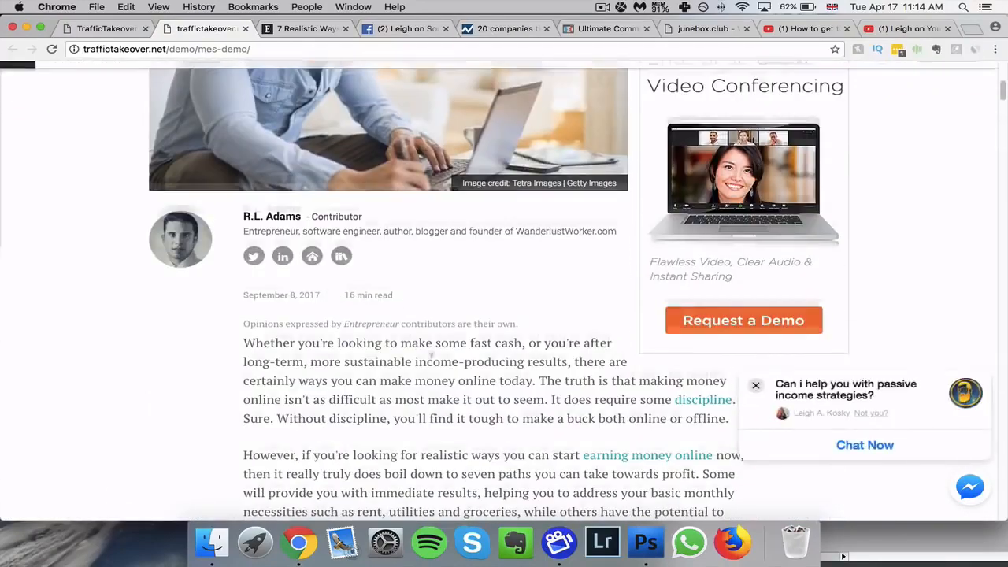
scroll(432, 355, "down", 2)
scroll(438, 304, "down", 6)
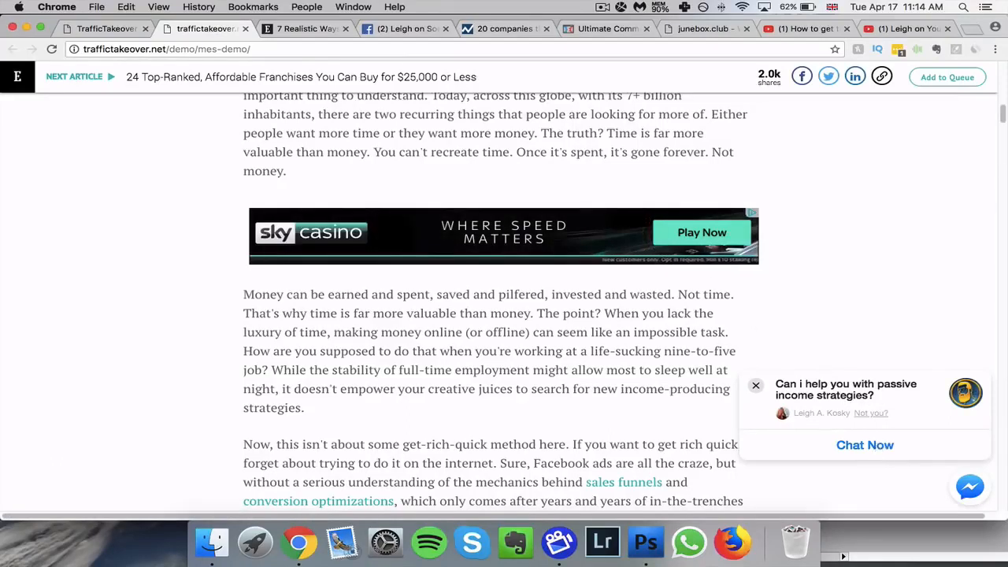
left_click(245, 29)
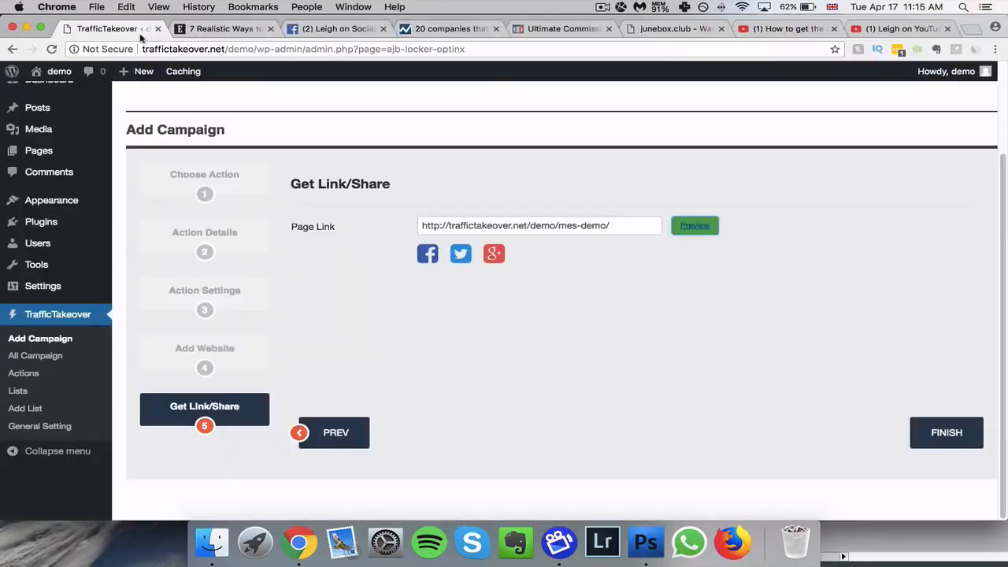
Step: Start a new campaign with the External Site action and create a new design named Demo RD
left_click(58, 343)
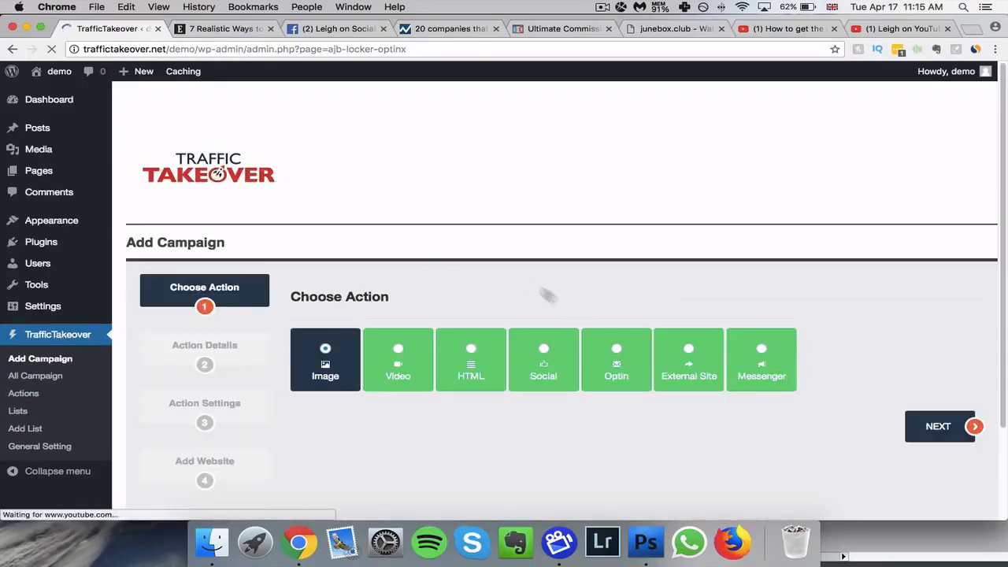
left_click(698, 367)
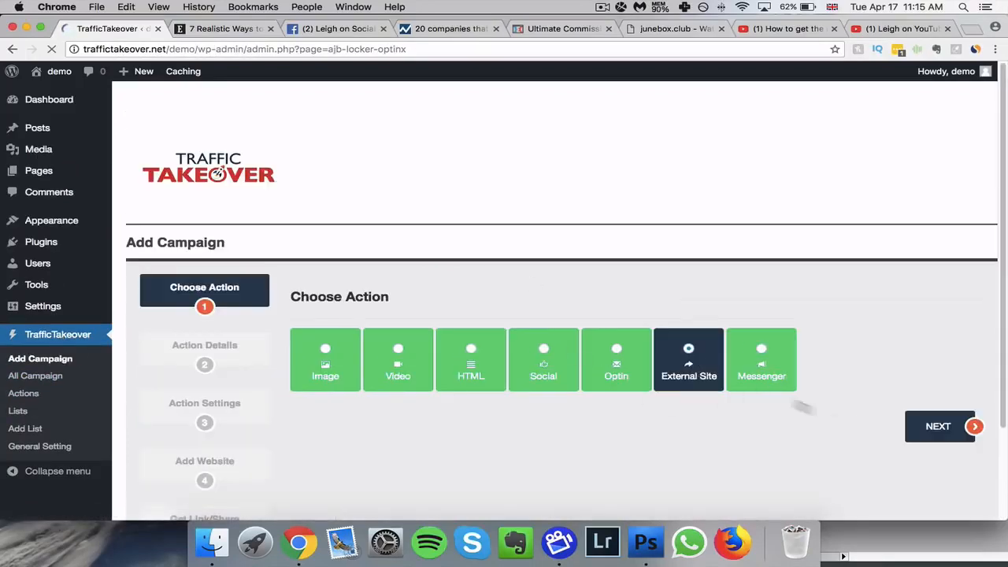
left_click(929, 427)
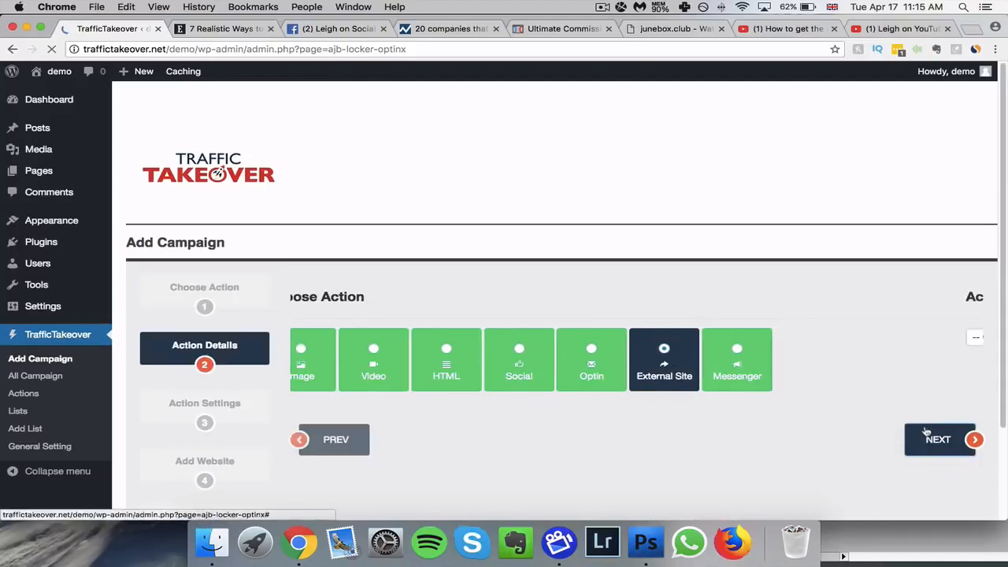
left_click(513, 340)
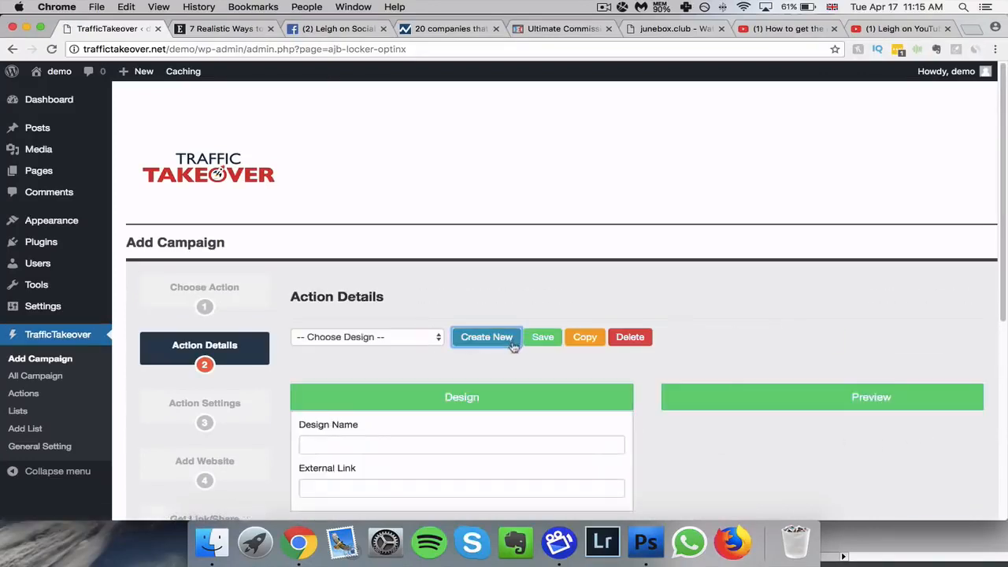
scroll(625, 331, "down", 3)
left_click(394, 282)
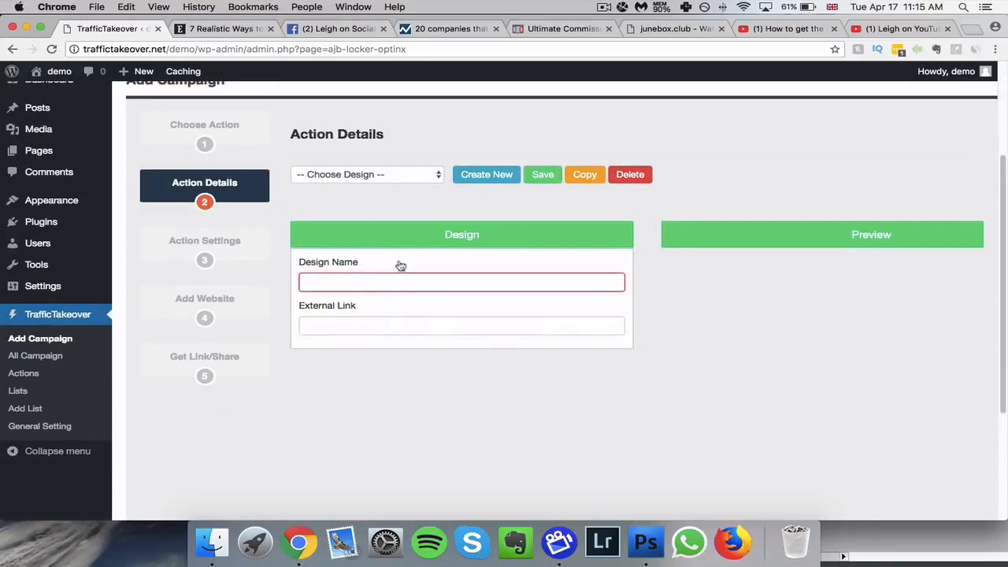
type("Demo RD")
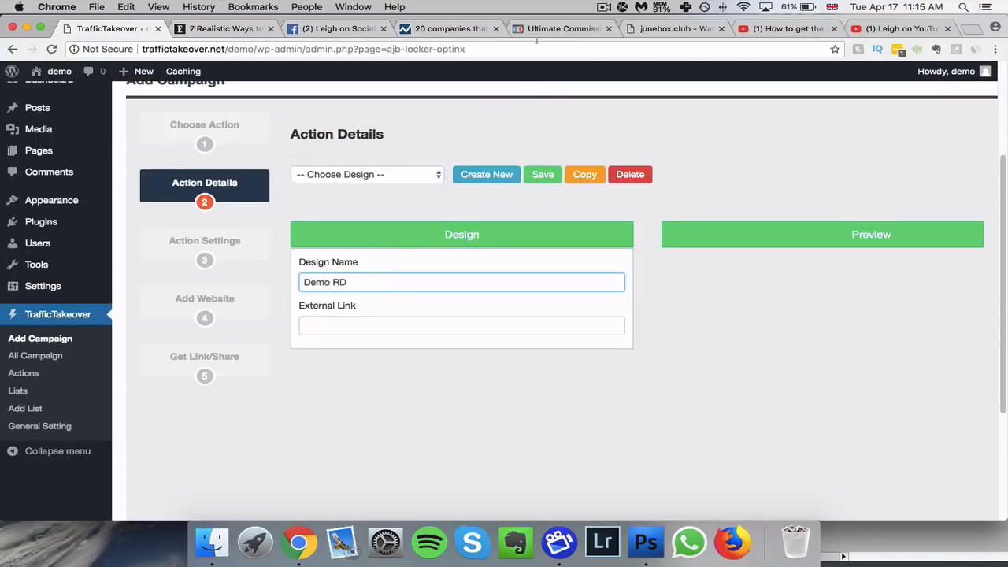
left_click(559, 28)
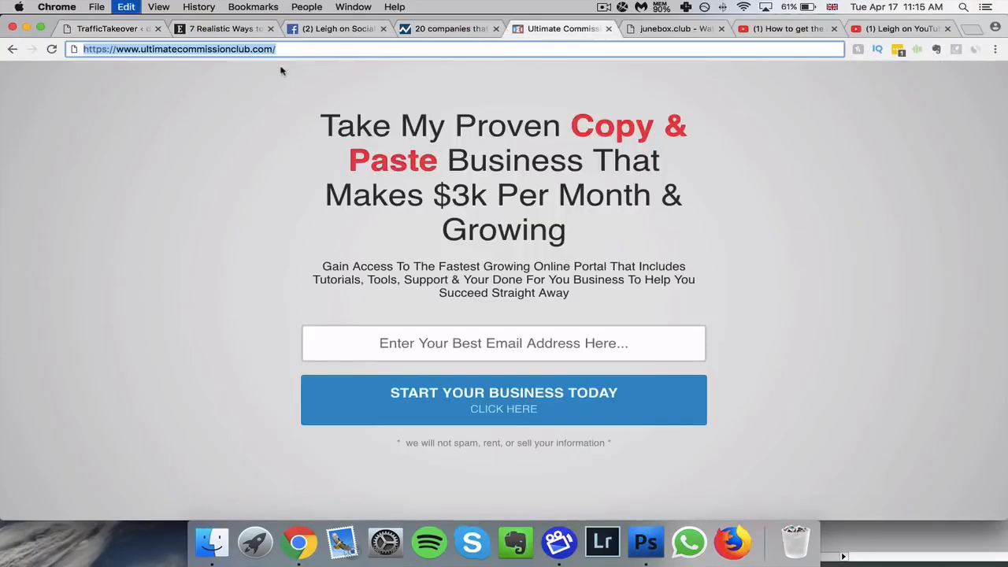
left_click(110, 28)
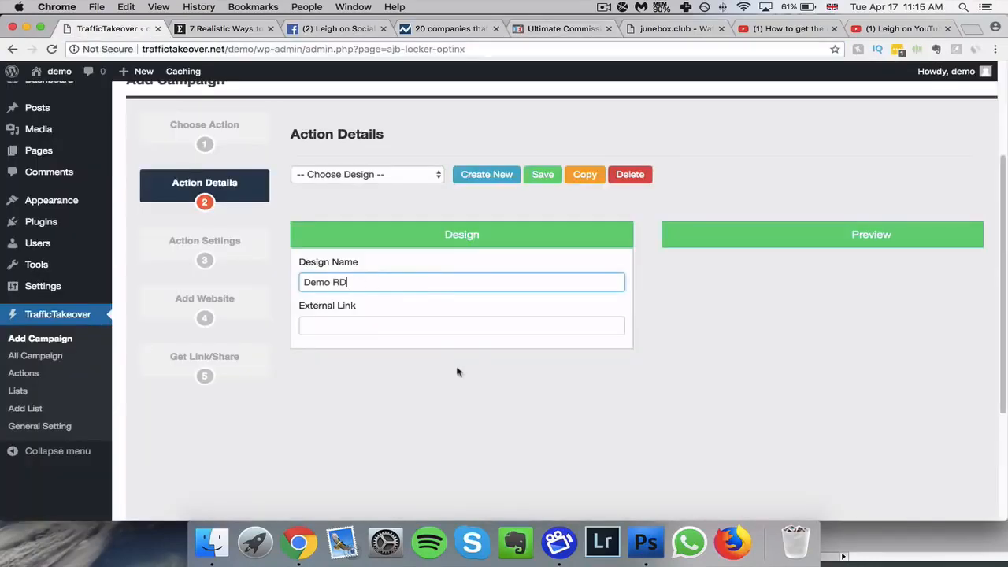
left_click(381, 319)
type("https://www.ultimatecommissionclub.com/")
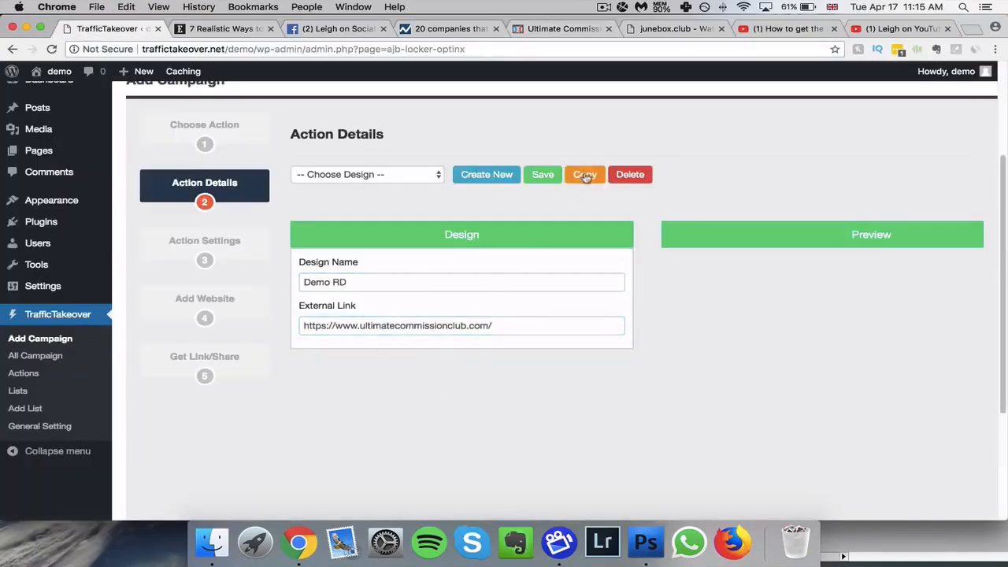
left_click(547, 175)
Step: Proceed to the action settings, enable the On Exit trigger and continue to the website stage
scroll(552, 367, "down", 3)
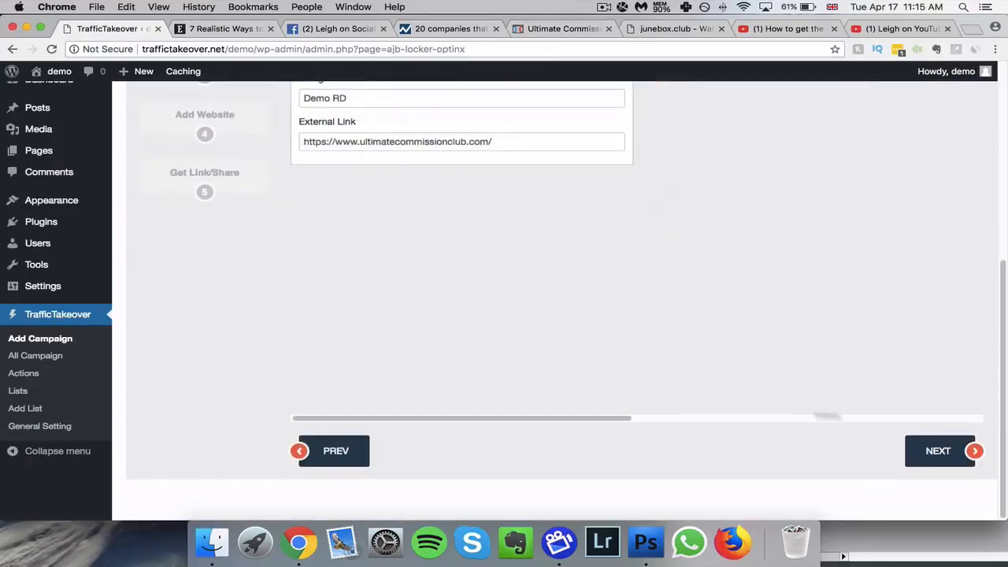
left_click(937, 449)
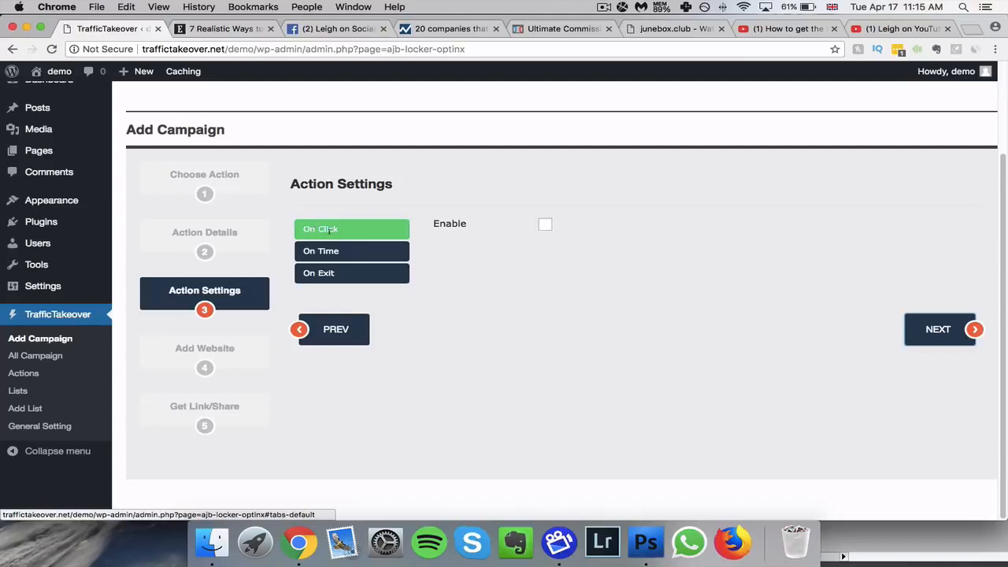
left_click(335, 253)
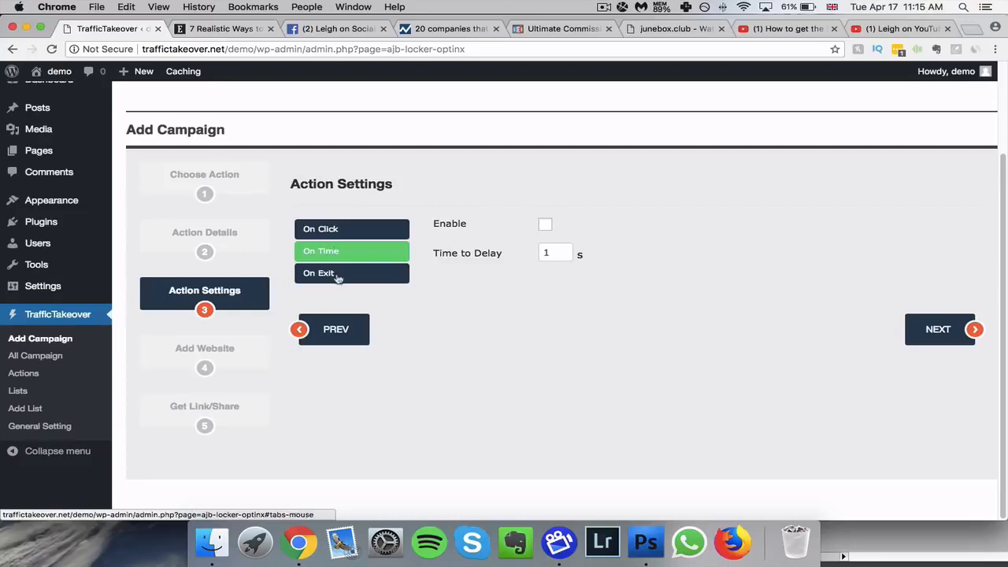
left_click(337, 275)
left_click(544, 225)
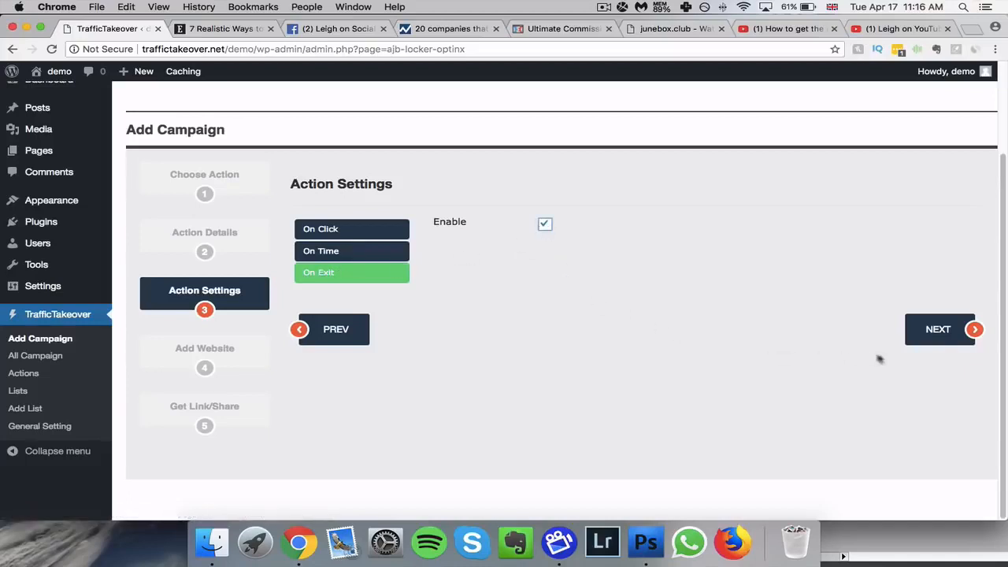
left_click(934, 338)
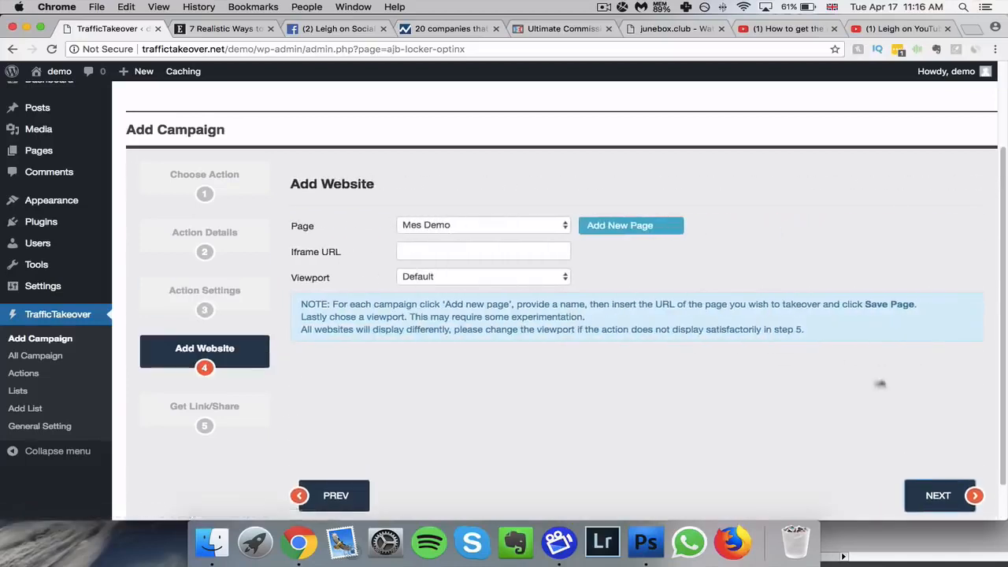
Step: Add a new page titled Exit RD and paste the address of the CNN Money work-from-home article as its iframe URL
left_click(608, 226)
left_click(430, 256)
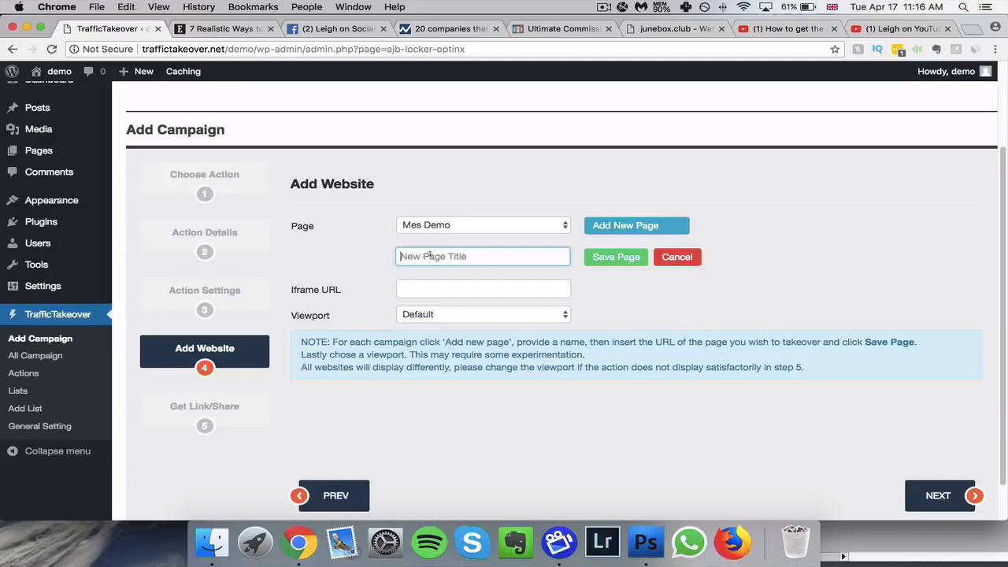
type("Exit RD")
left_click(455, 28)
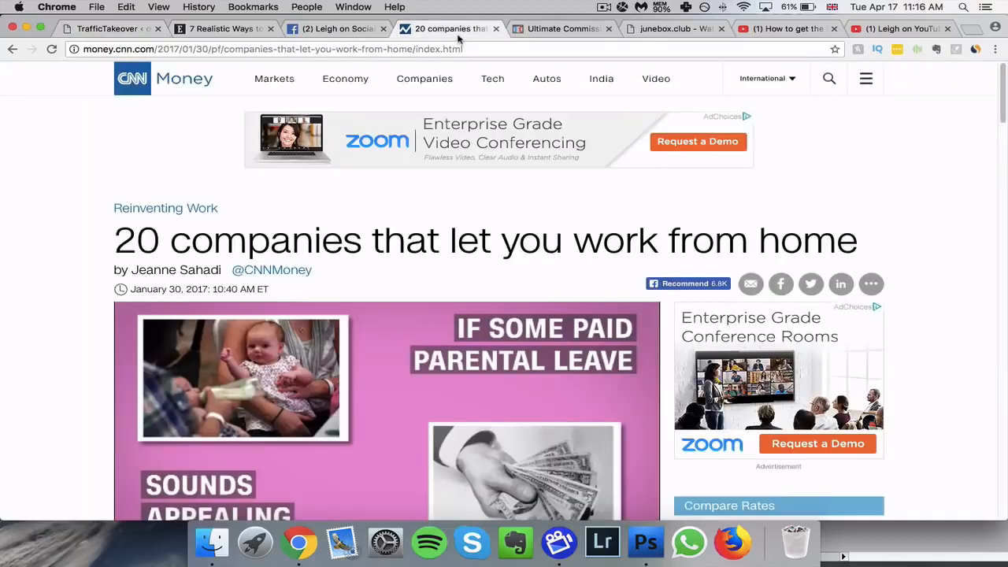
left_click(219, 48)
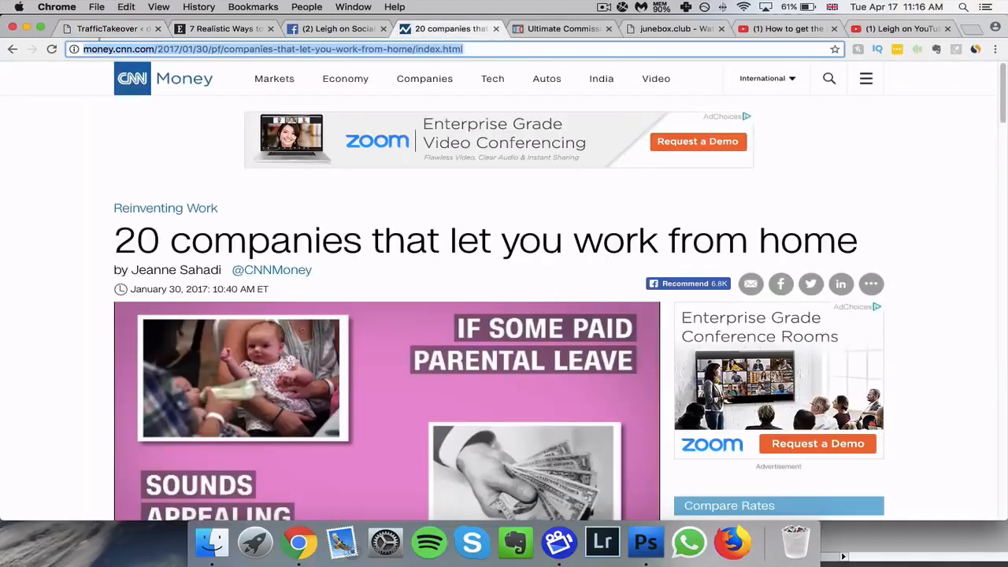
left_click(110, 28)
left_click(424, 286)
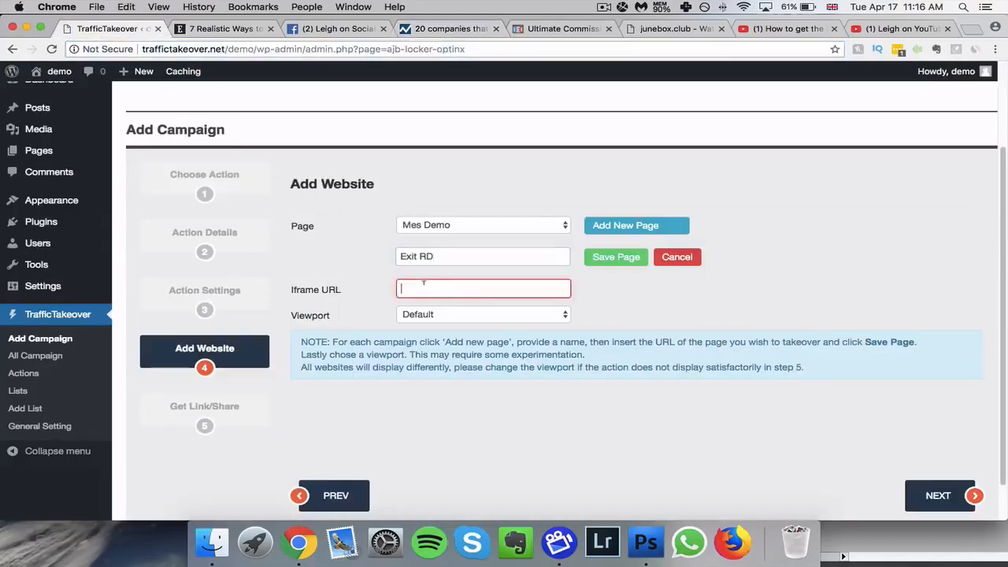
key("super+v")
Step: Set the Exit RD page's viewport to Iframe, save the page and proceed to the link and sharing stage
left_click(442, 316)
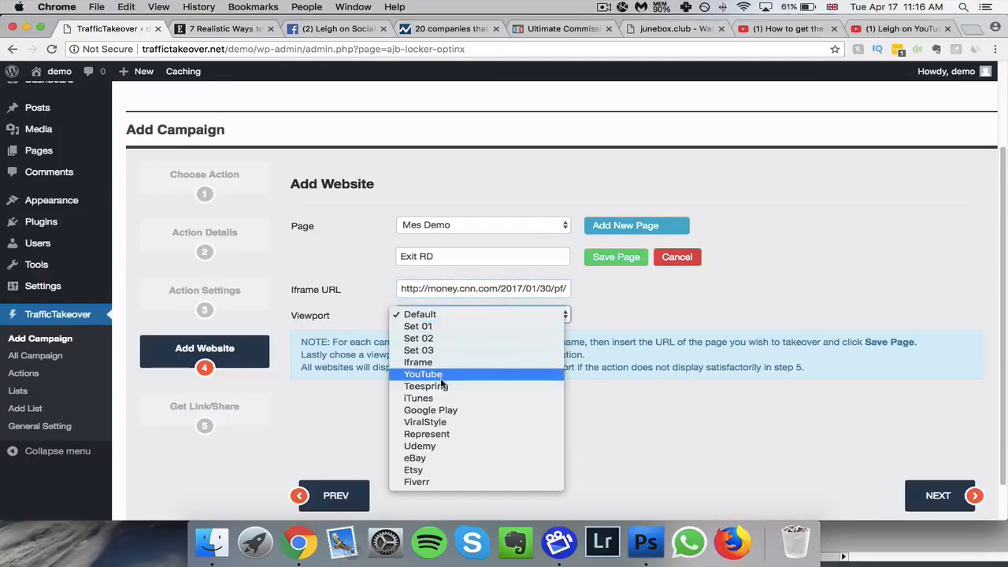
left_click(442, 362)
left_click(610, 260)
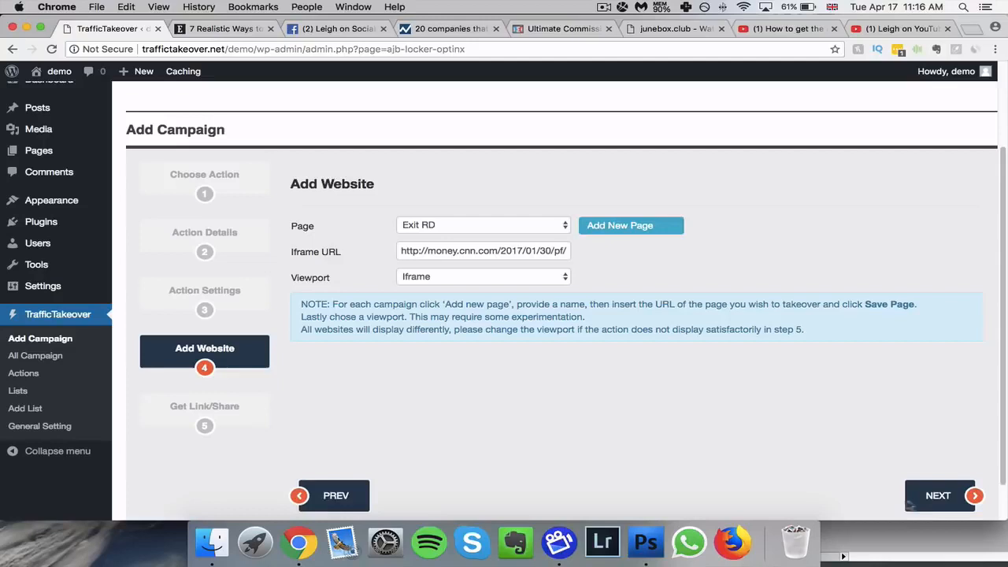
left_click(910, 504)
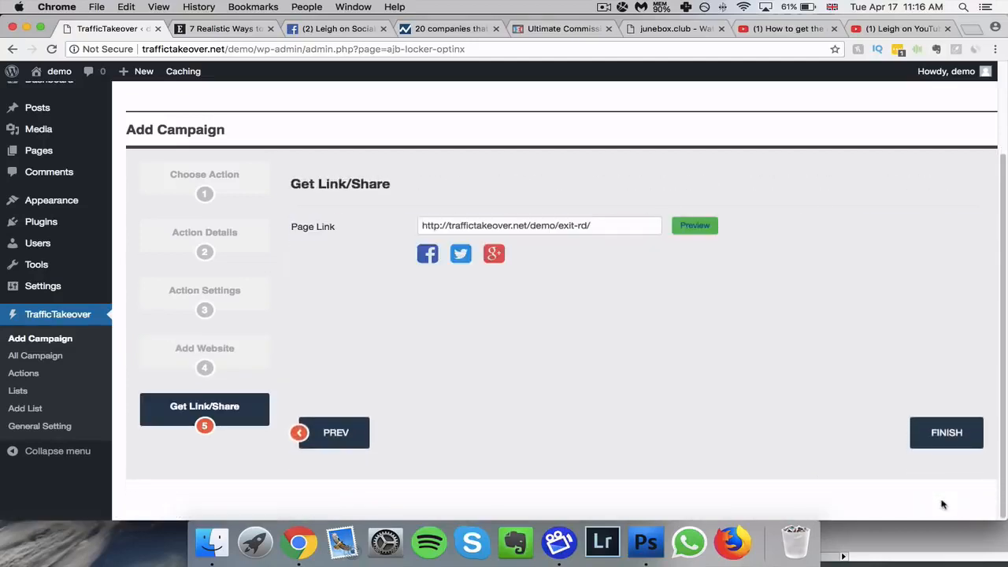
Step: Preview the Exit RD page, look through the CNN Money article, test the exit redirect and close the preview
left_click(695, 228)
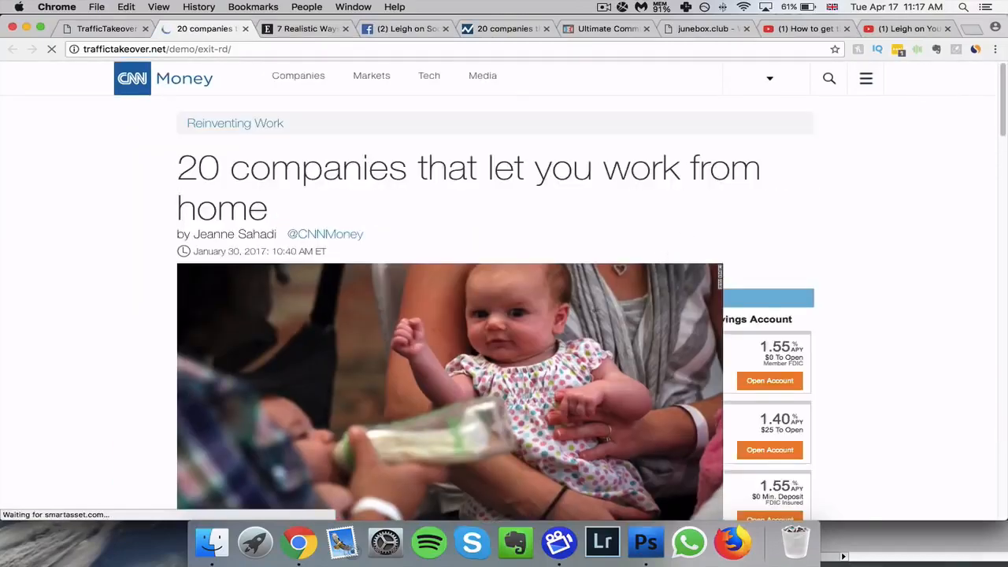
scroll(567, 323, "down", 10)
scroll(532, 333, "down", 3)
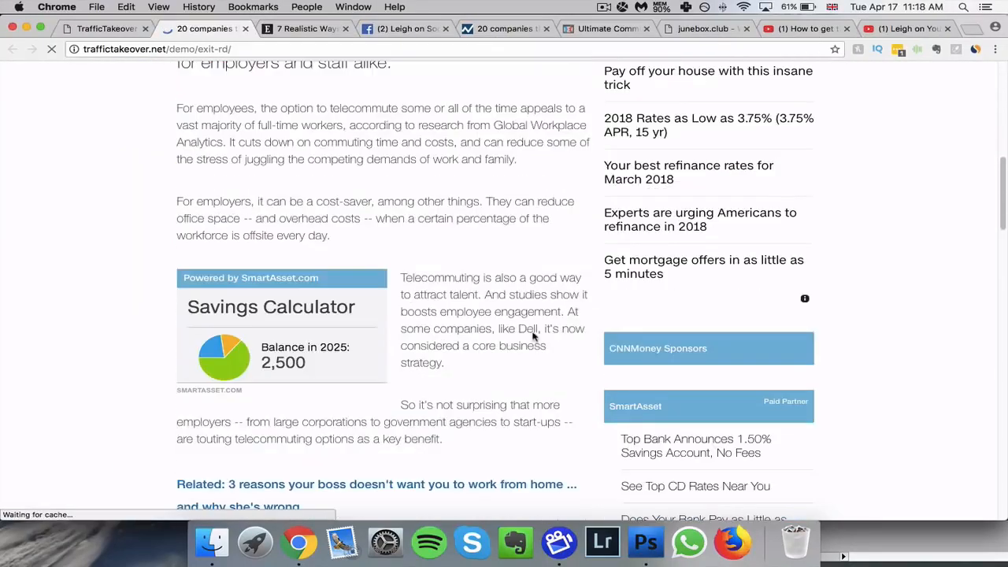
scroll(520, 315, "up", 3)
scroll(508, 308, "up", 10)
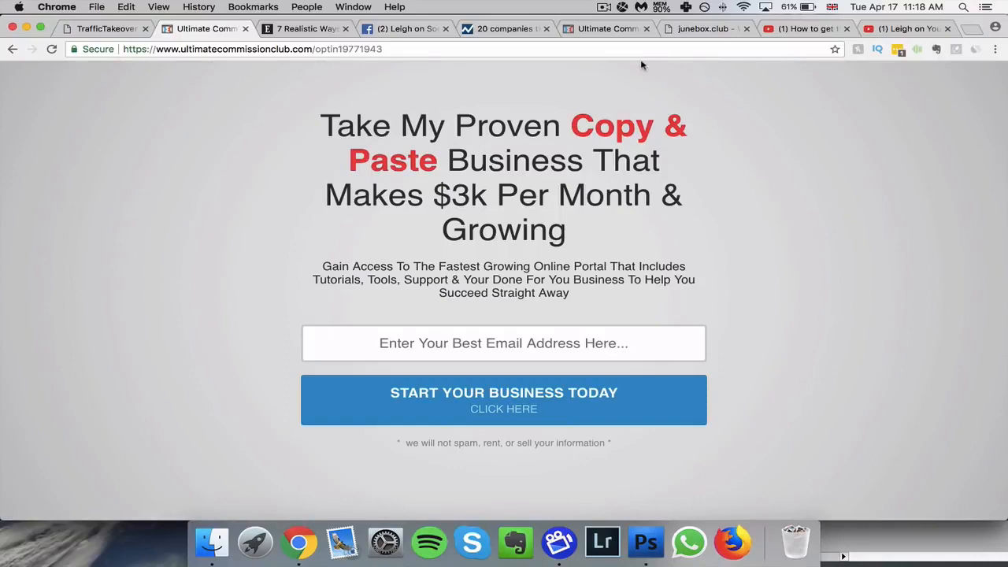
left_click(245, 29)
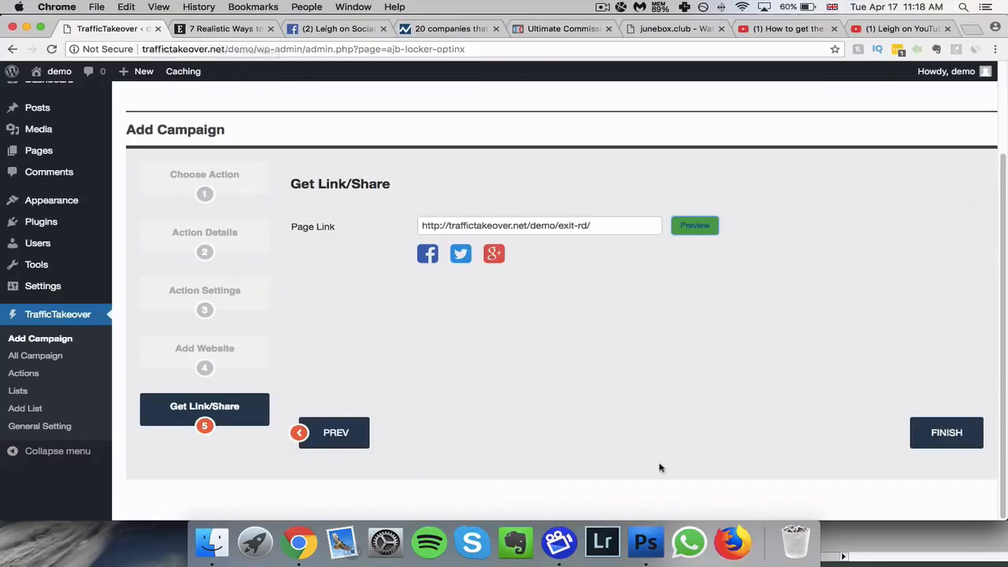
Step: Start another campaign with the Video action and create a new design named Iphone
left_click(38, 341)
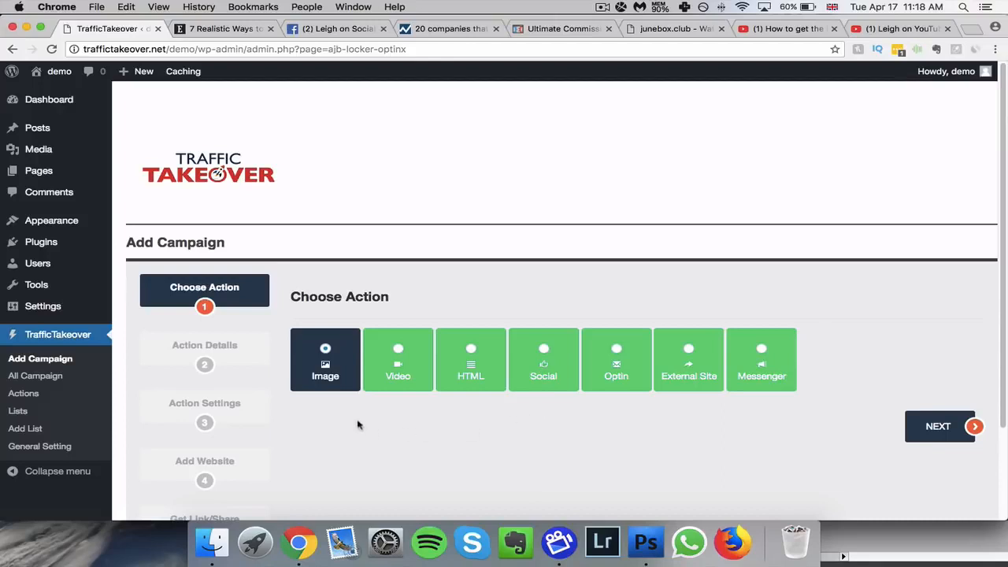
left_click(403, 354)
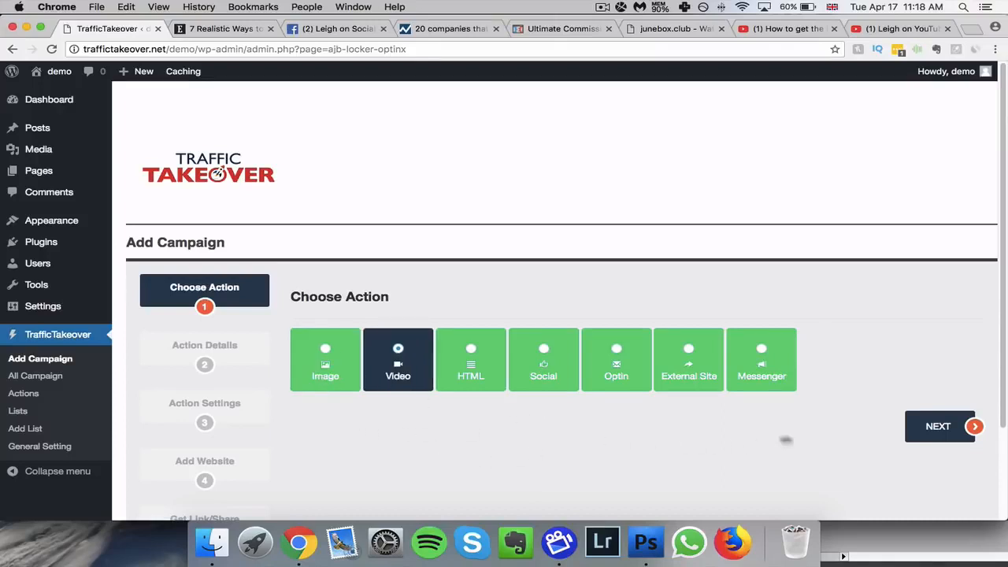
left_click(937, 427)
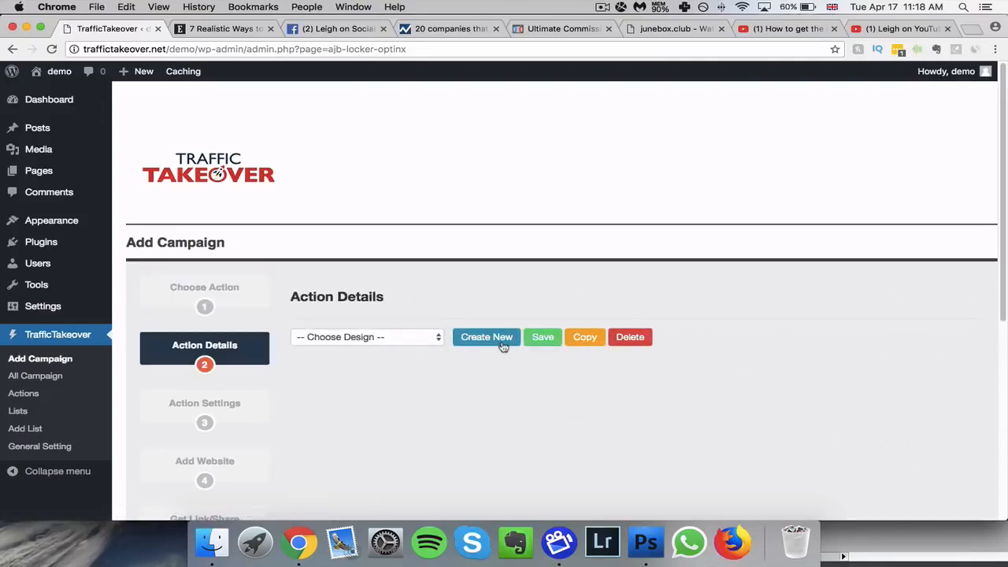
left_click(504, 347)
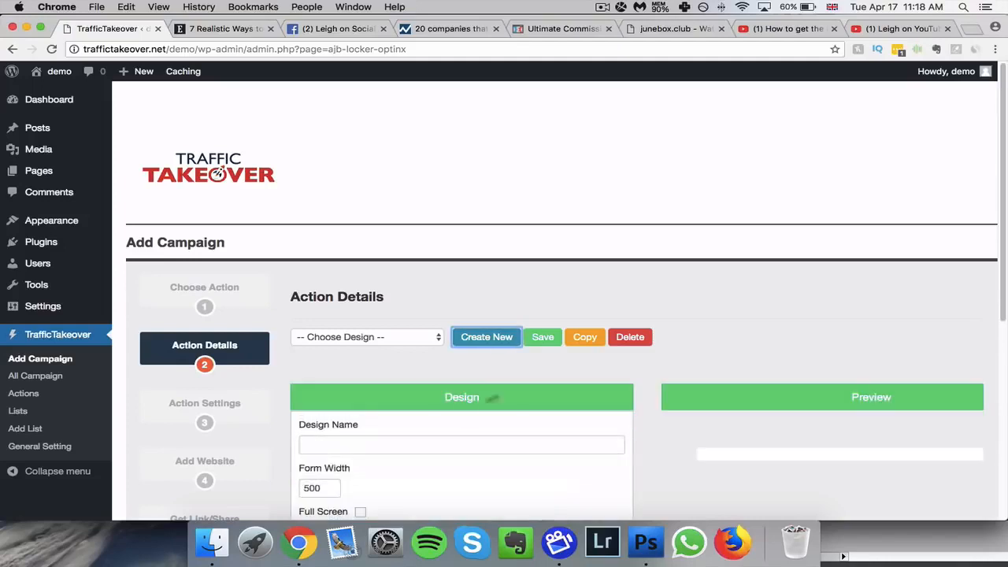
scroll(389, 425, "down", 1)
left_click(385, 420)
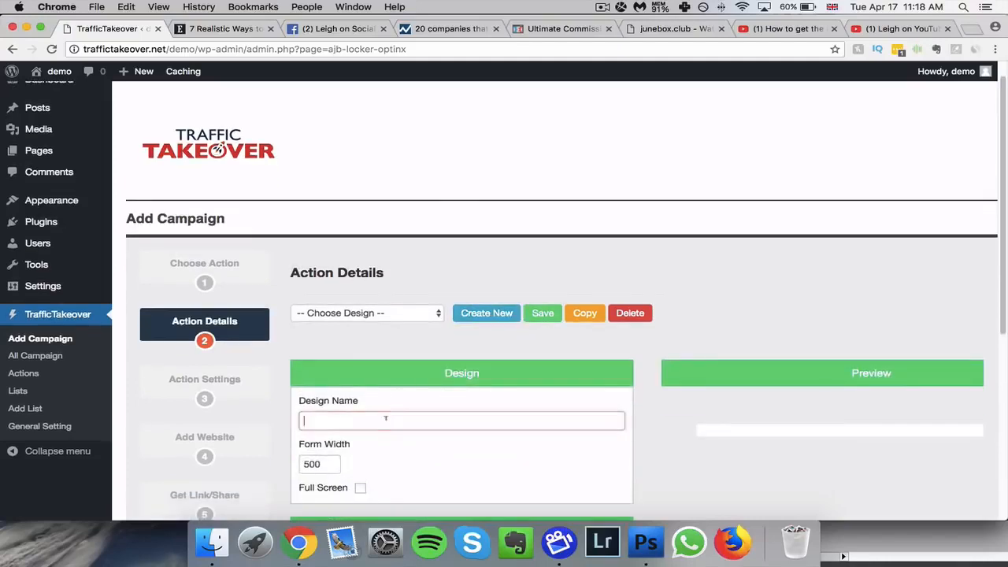
type("Iphone")
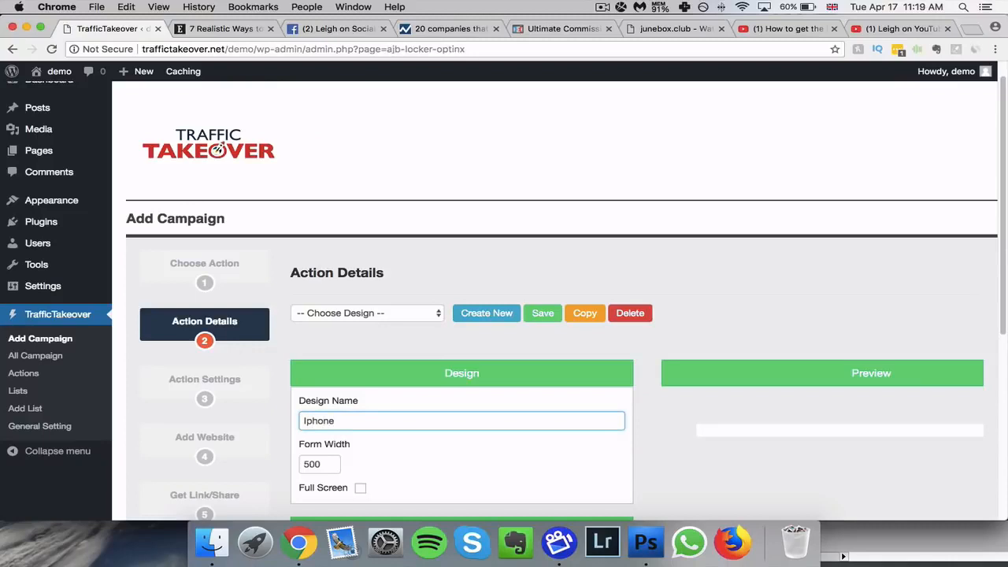
Step: Open the Iphone design's main content settings and copy the embed address from the YouTube video about getting a free iPhone X
scroll(488, 347, "down", 3)
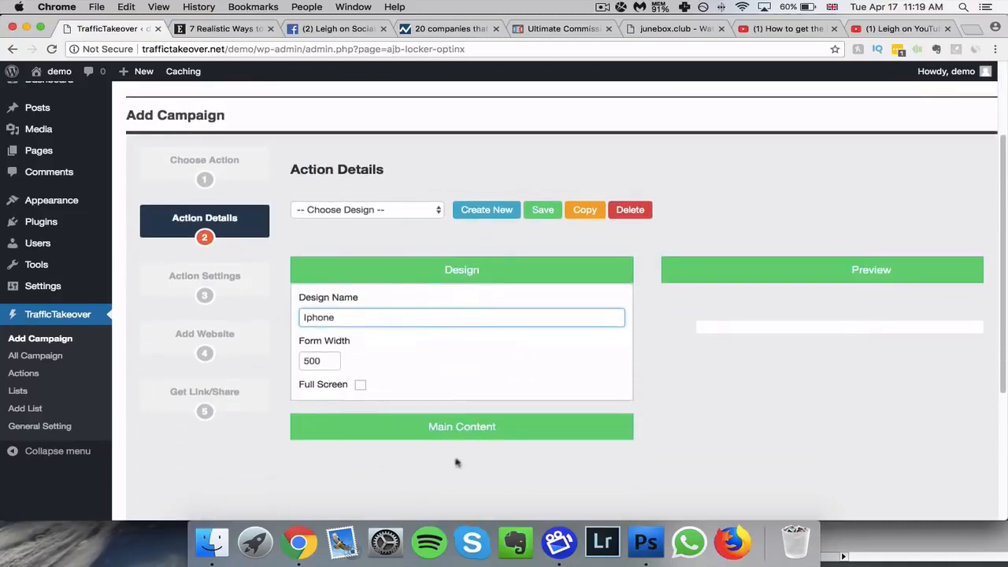
left_click(495, 439)
scroll(504, 429, "down", 2)
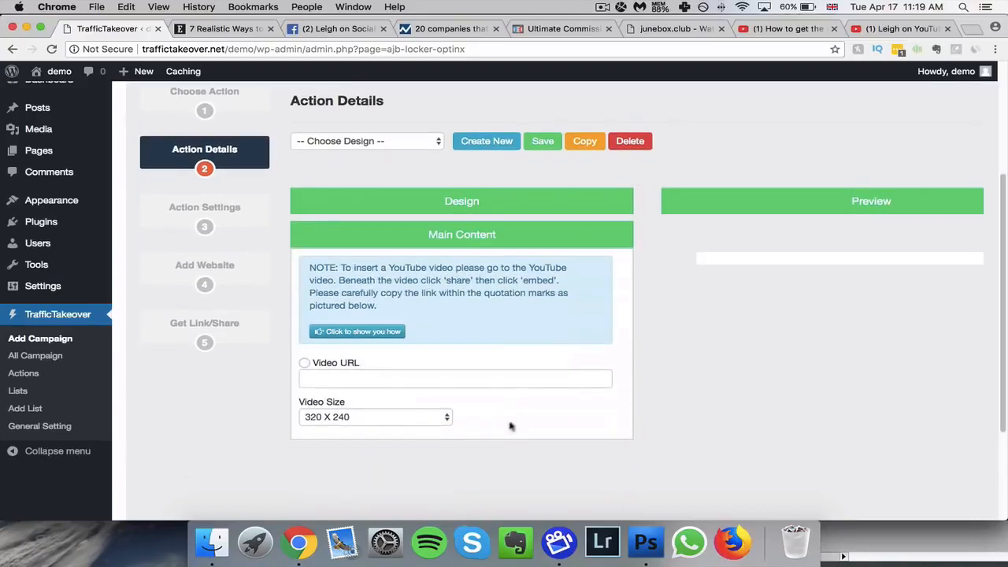
left_click(786, 35)
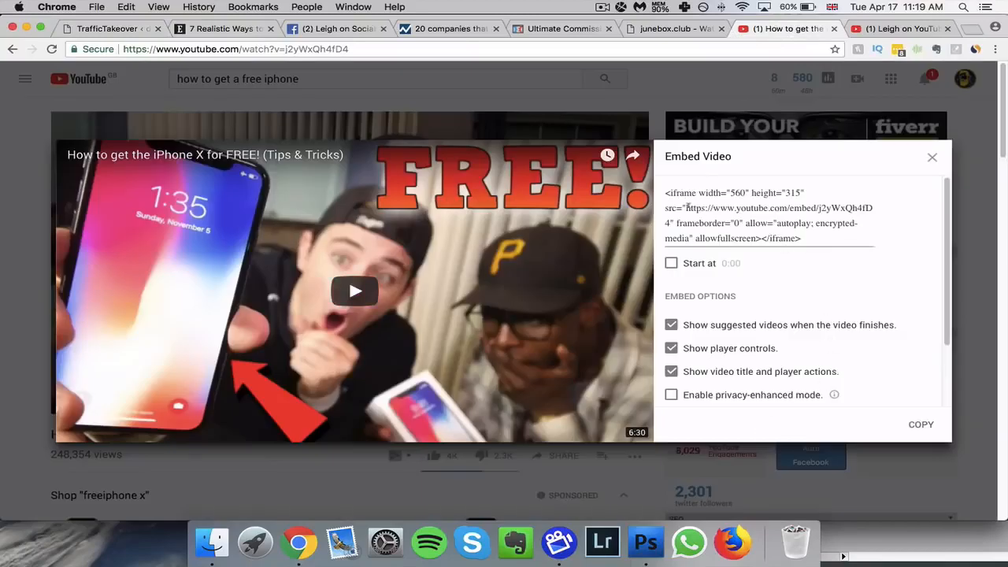
left_click_drag(687, 207, 671, 224)
key("super+c")
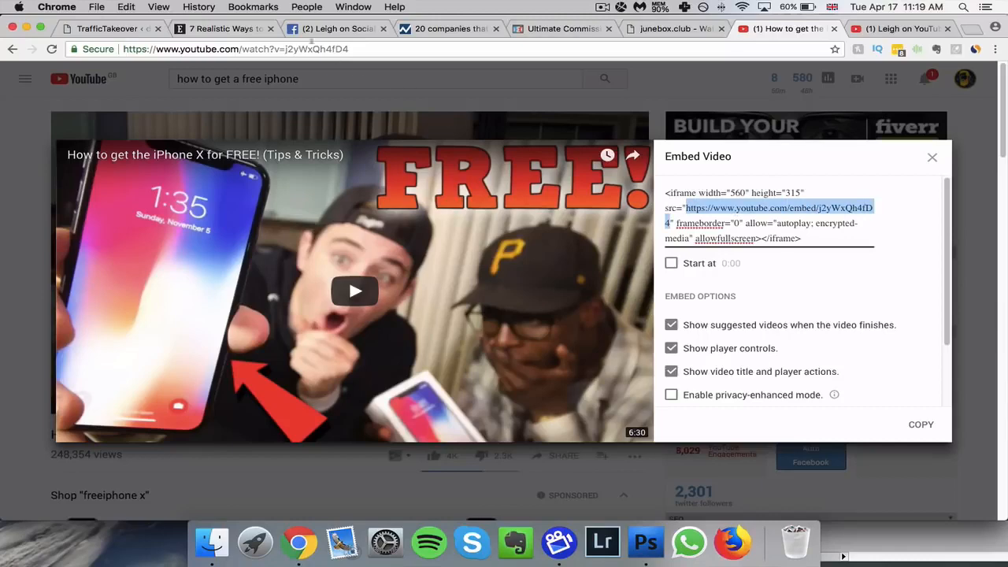
left_click(118, 29)
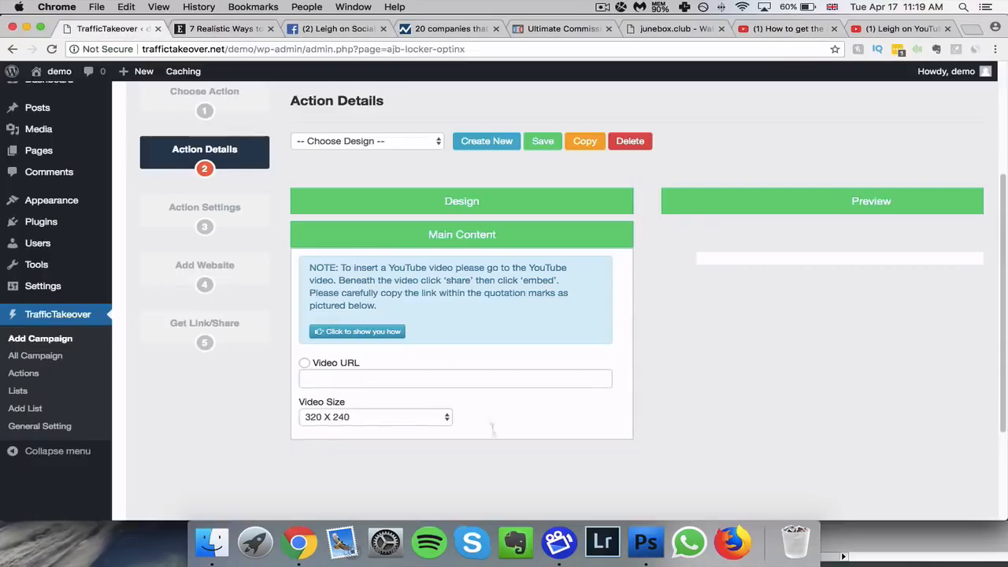
left_click(358, 375)
key("super+v")
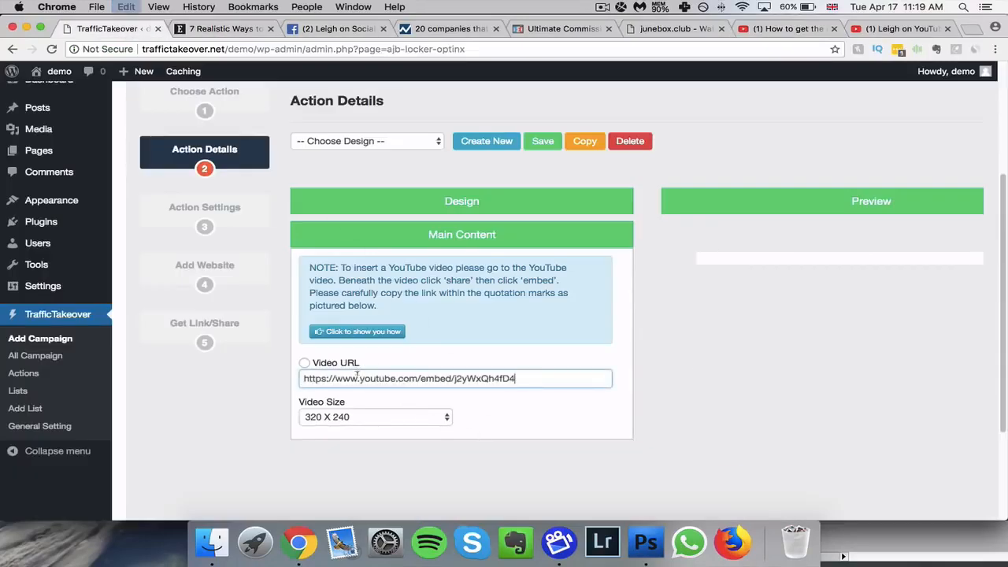
left_click(304, 363)
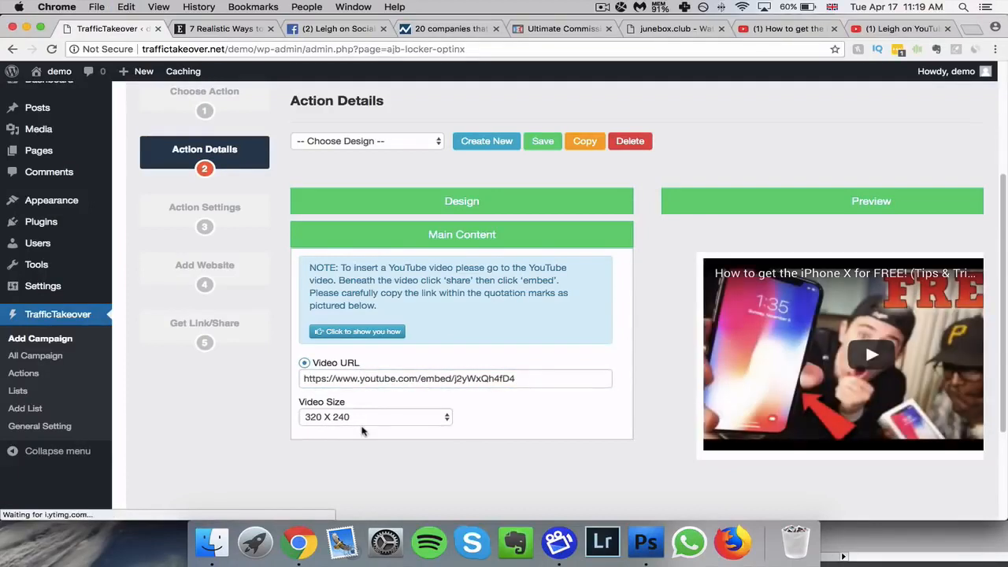
left_click(544, 142)
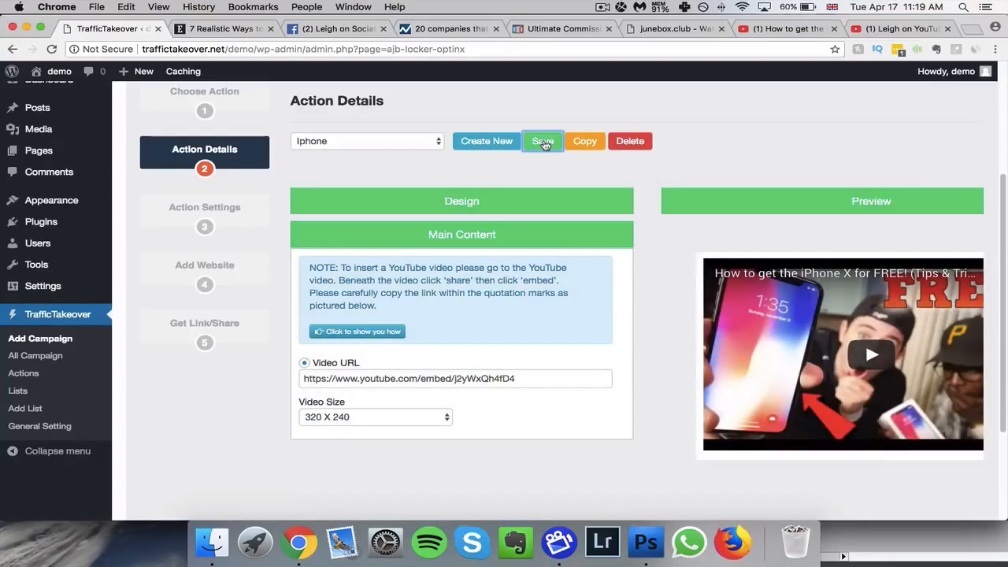
left_click(542, 149)
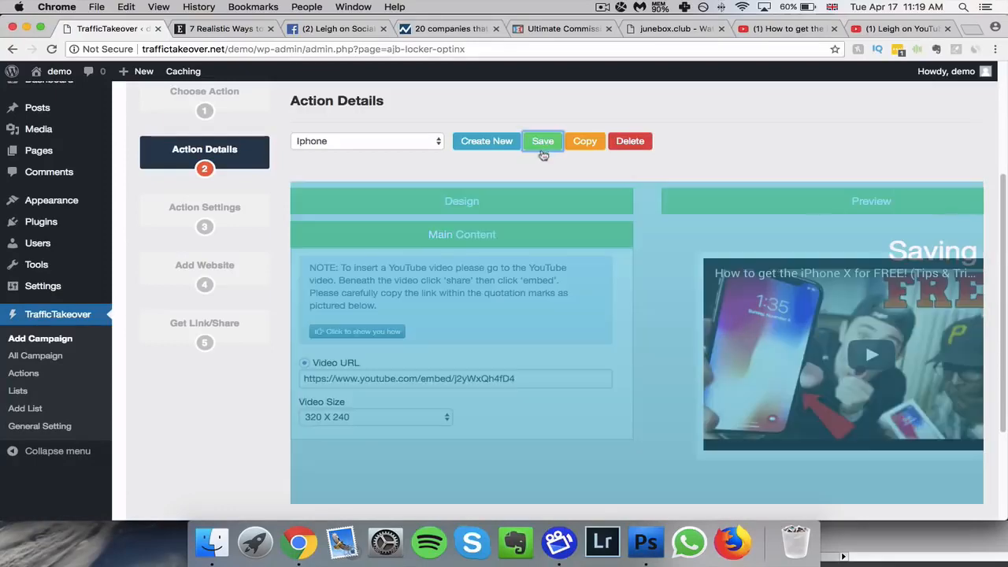
Step: Enable the On Time trigger in the video campaign's action settings and continue to the website stage
scroll(866, 354, "down", 3)
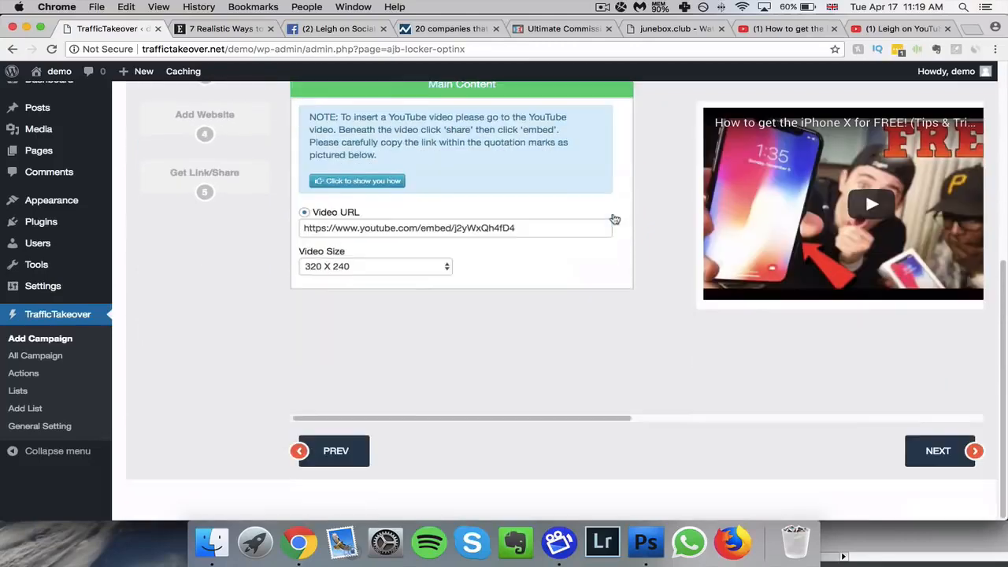
left_click(937, 449)
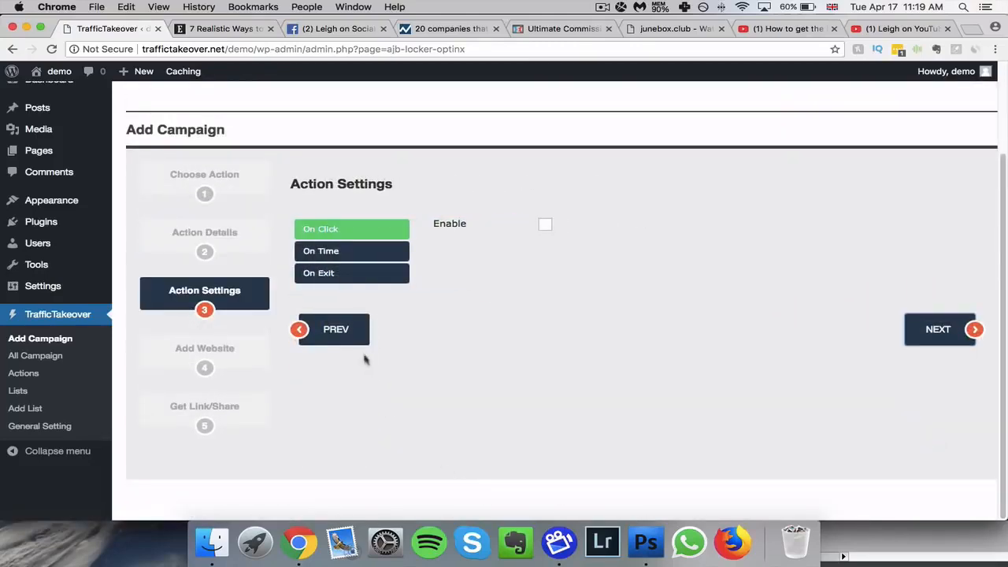
left_click(345, 250)
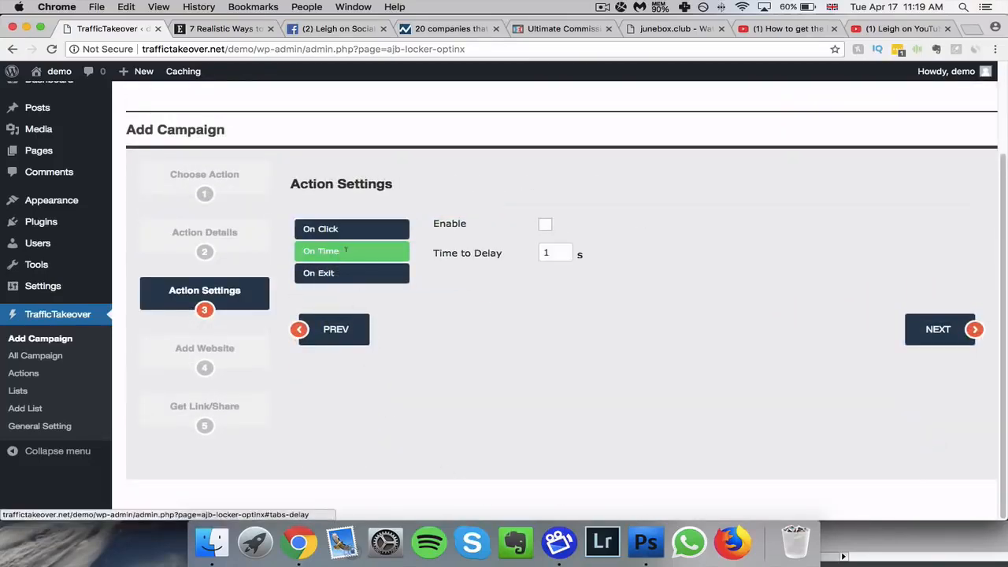
left_click(545, 225)
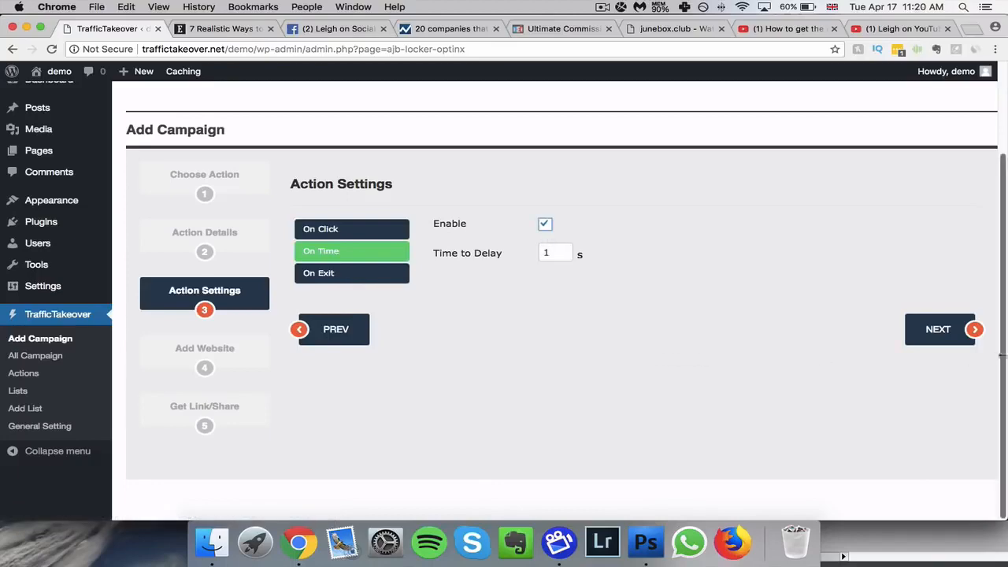
left_click(938, 330)
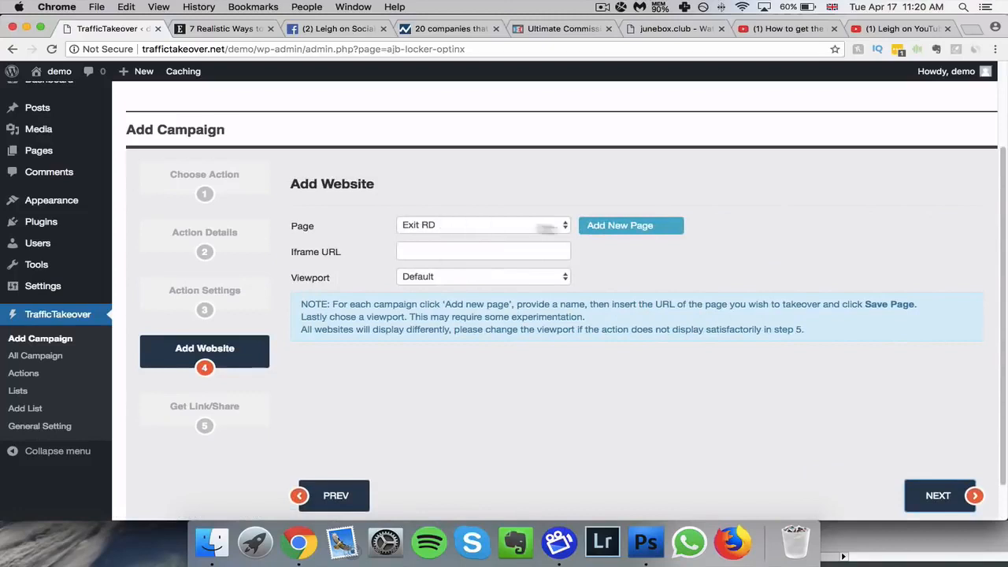
Step: Add a new page titled iphone cpa and paste the address of the junebox.club iPhone 8 offer as its iframe URL
left_click(620, 225)
left_click(403, 257)
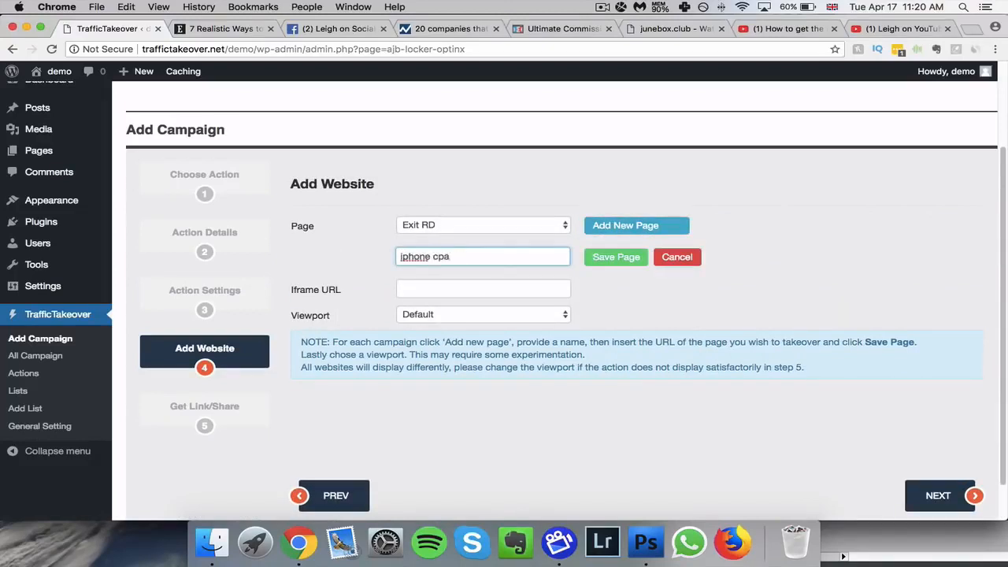
left_click(674, 32)
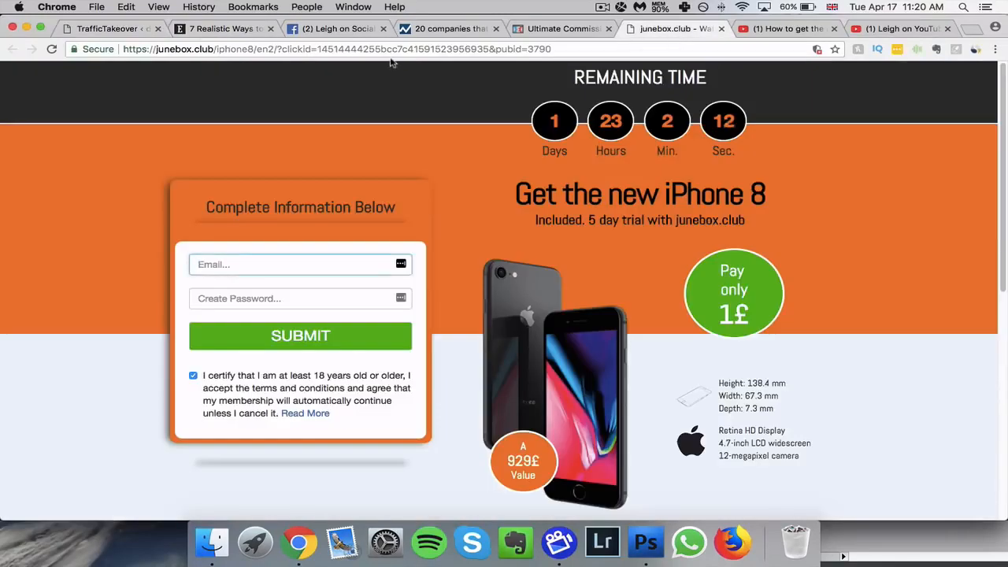
left_click(394, 49)
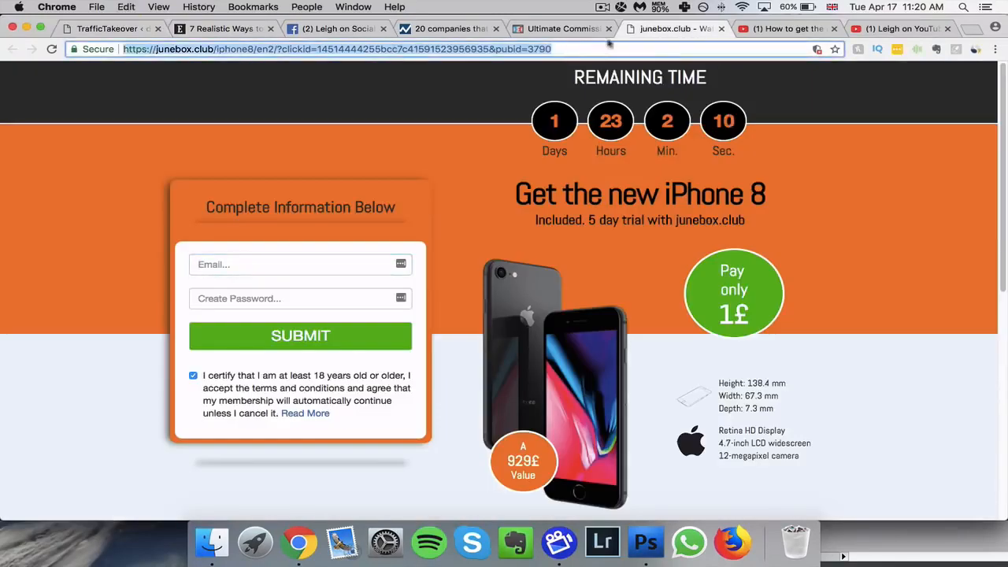
left_click(118, 28)
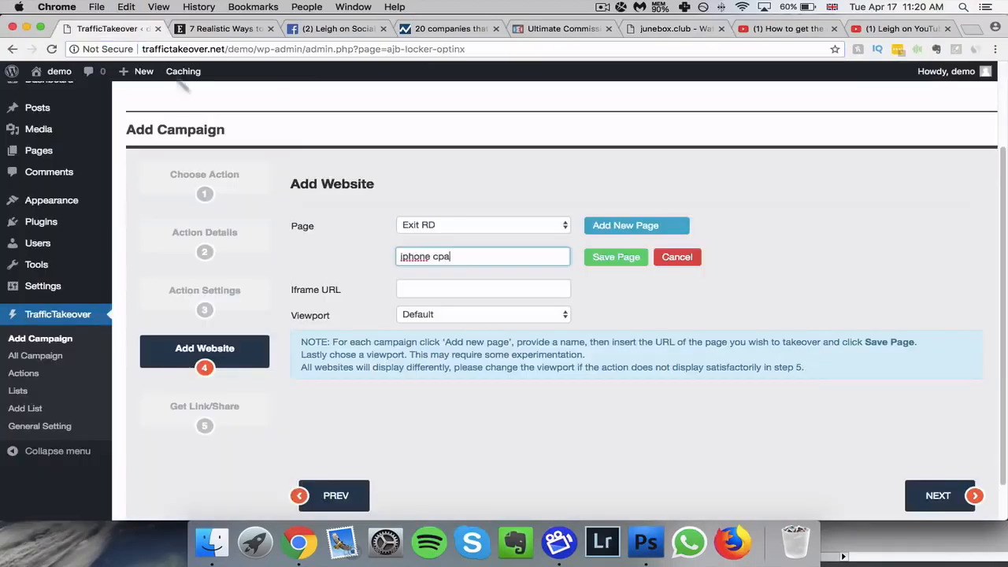
left_click(405, 288)
key("super+v")
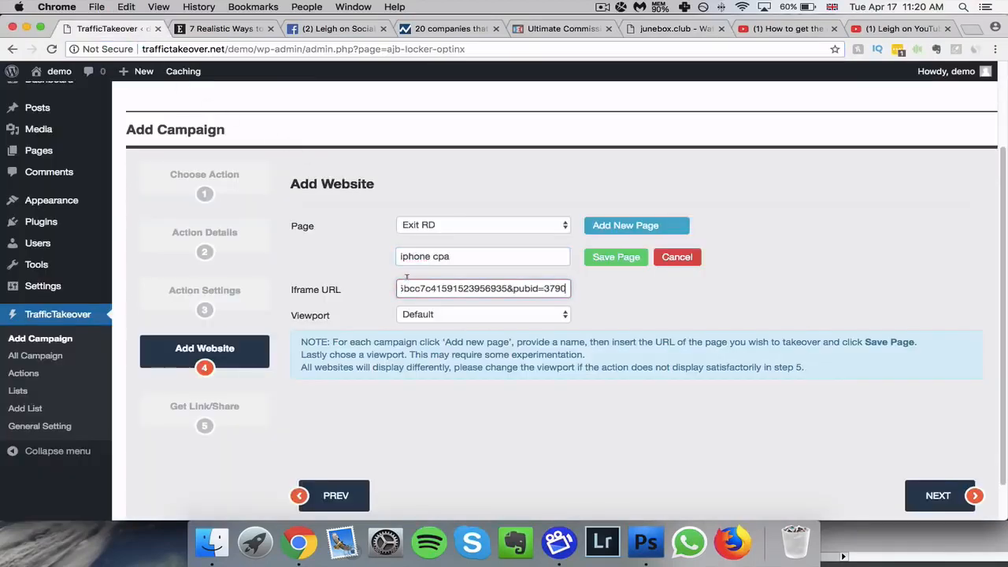
Step: Set the iphone cpa page's viewport to Iframe and save the page
left_click(515, 318)
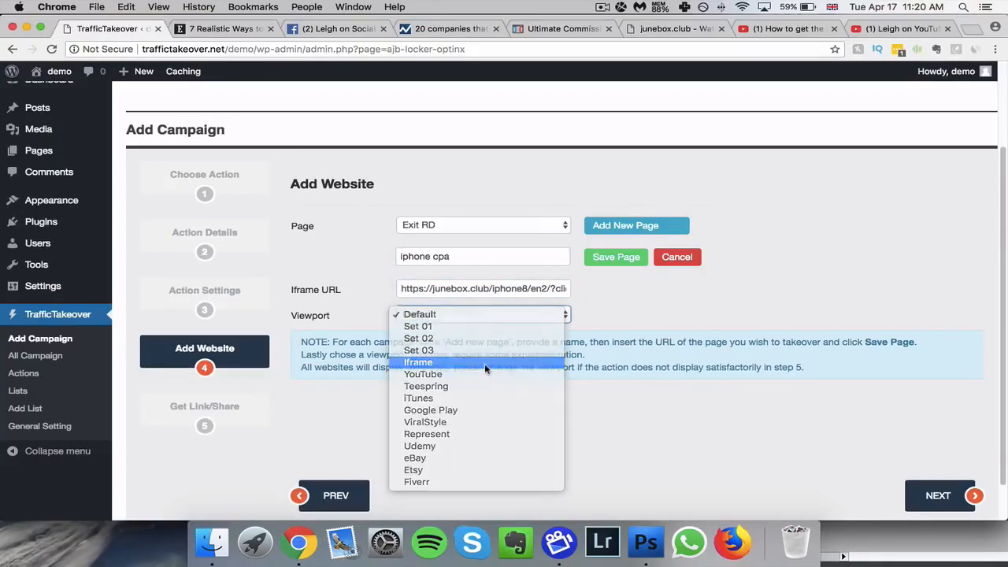
left_click(519, 362)
left_click(622, 260)
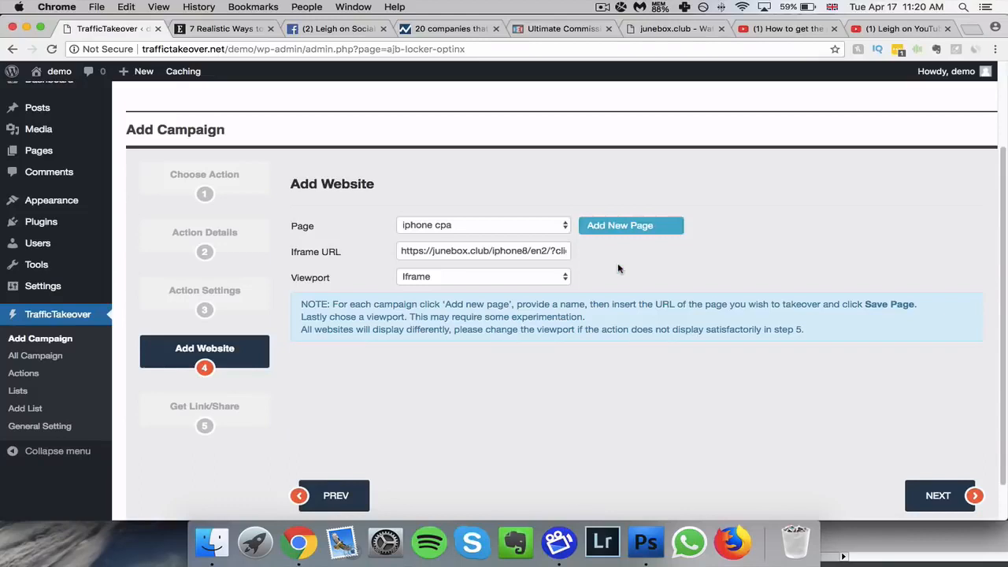
Step: Proceed to the link and sharing stage, preview the iphone cpa page with its video popup and close the preview
left_click(927, 498)
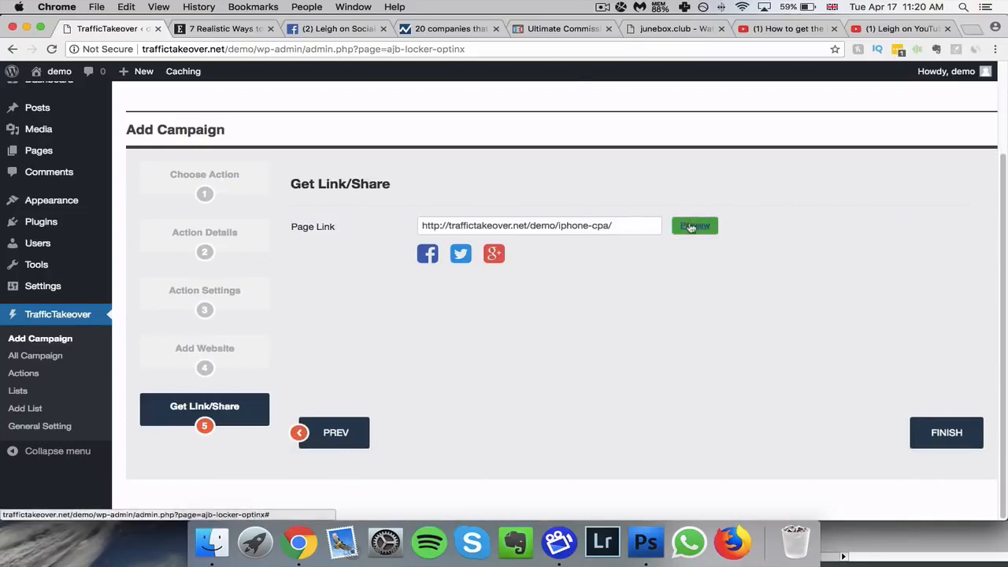
left_click(691, 226)
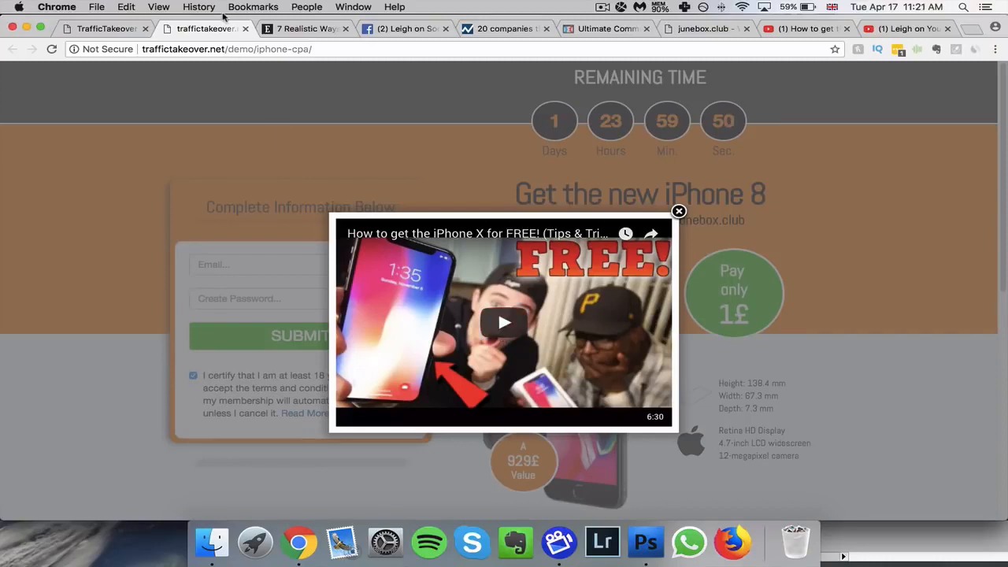
left_click(245, 29)
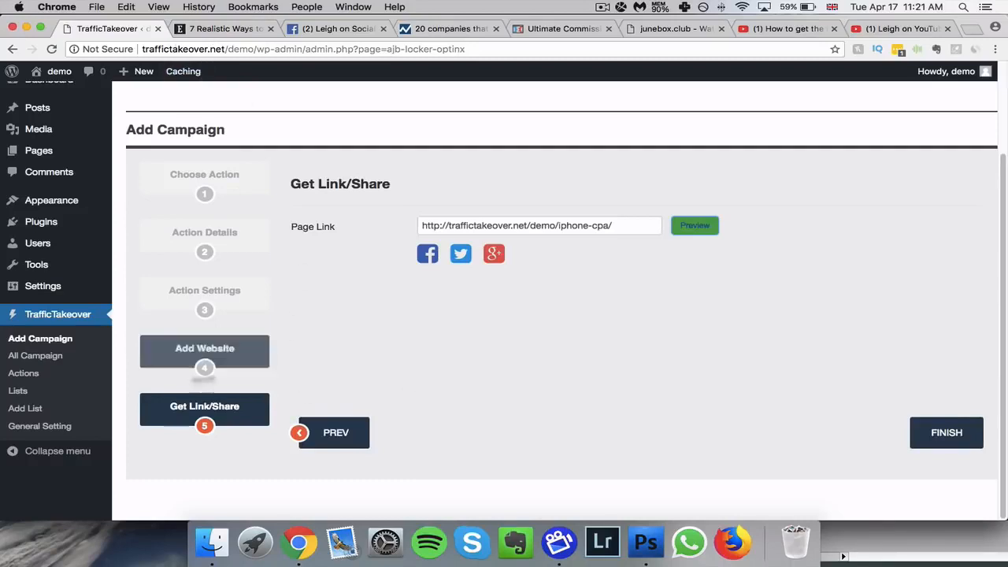
Step: Start another campaign with the Optin action and create a new design named Optin for demo
left_click(24, 347)
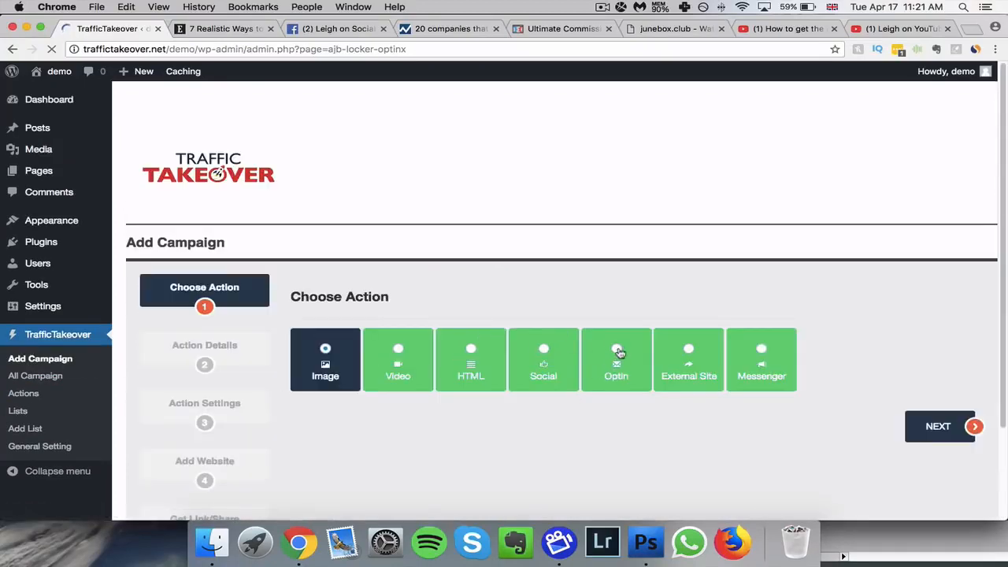
left_click(617, 356)
left_click(926, 428)
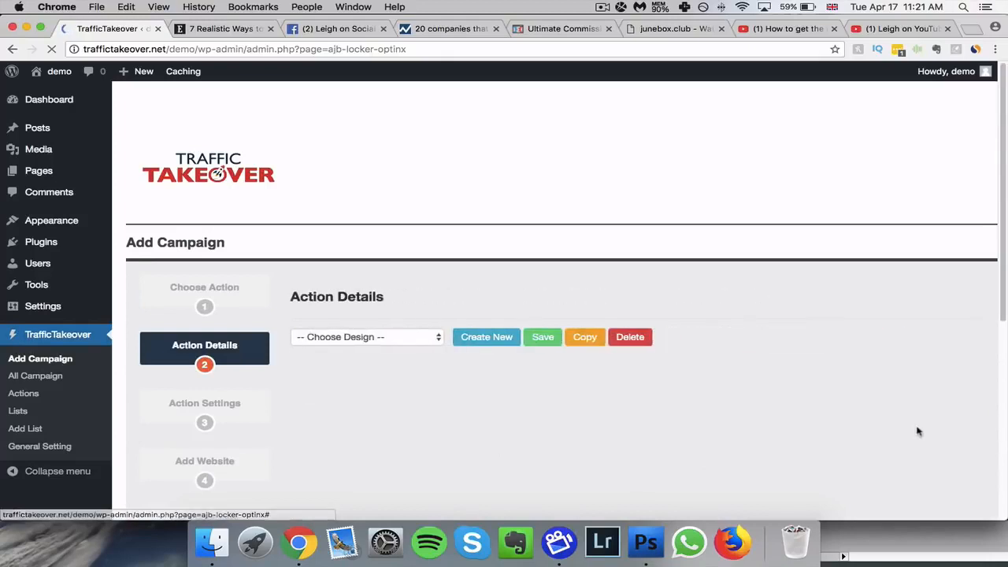
left_click(489, 339)
scroll(490, 335, "down", 3)
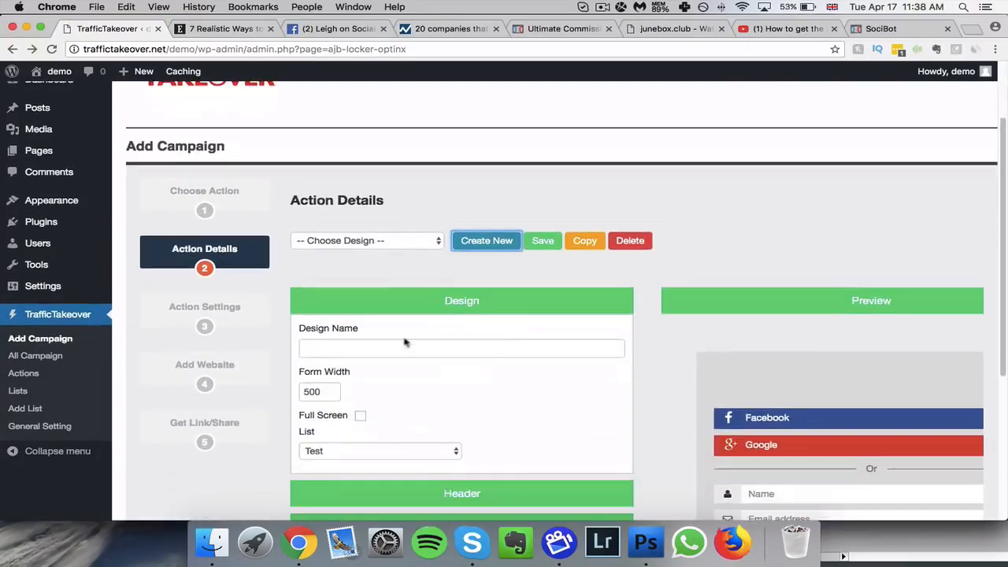
left_click(387, 344)
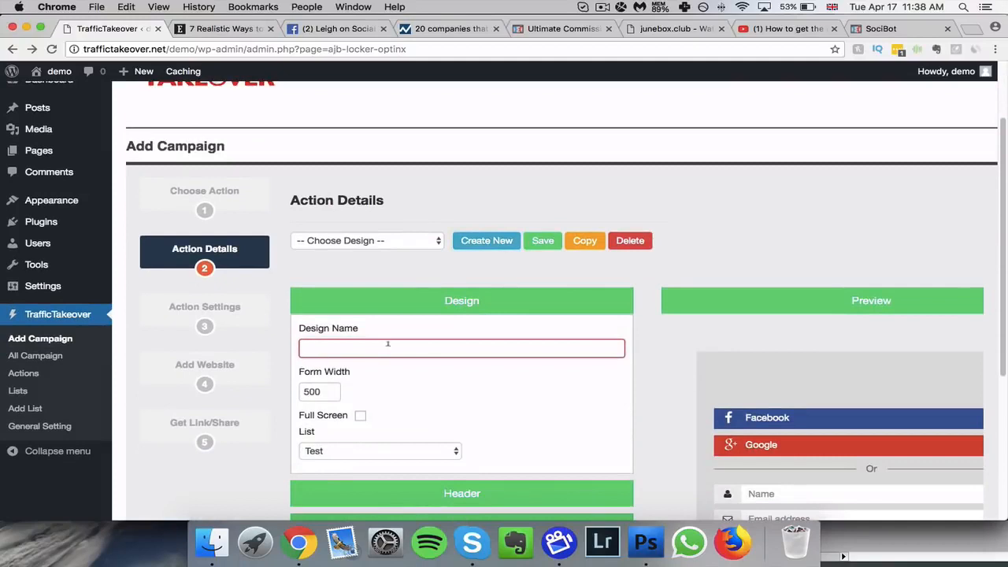
type("Optin for dem")
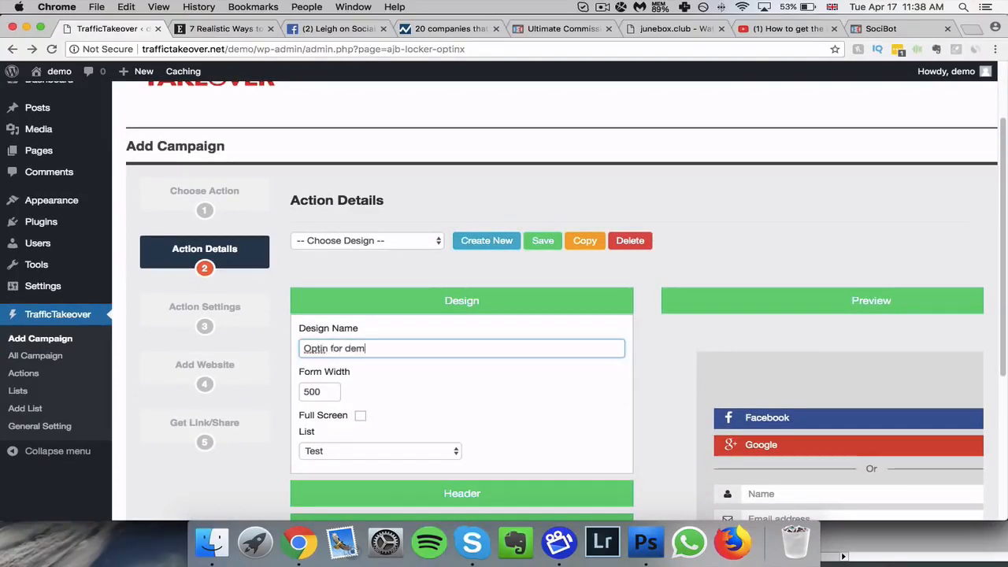
type("o")
Step: In the optin design's header settings, change the top background to black and the bottom background to #010101
scroll(512, 390, "down", 2)
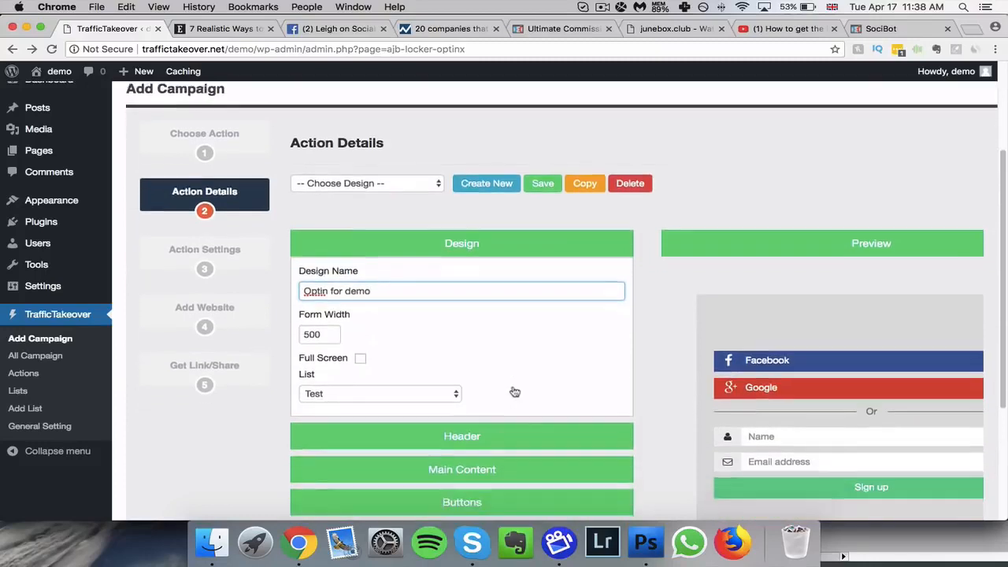
scroll(513, 393, "down", 1)
left_click(476, 418)
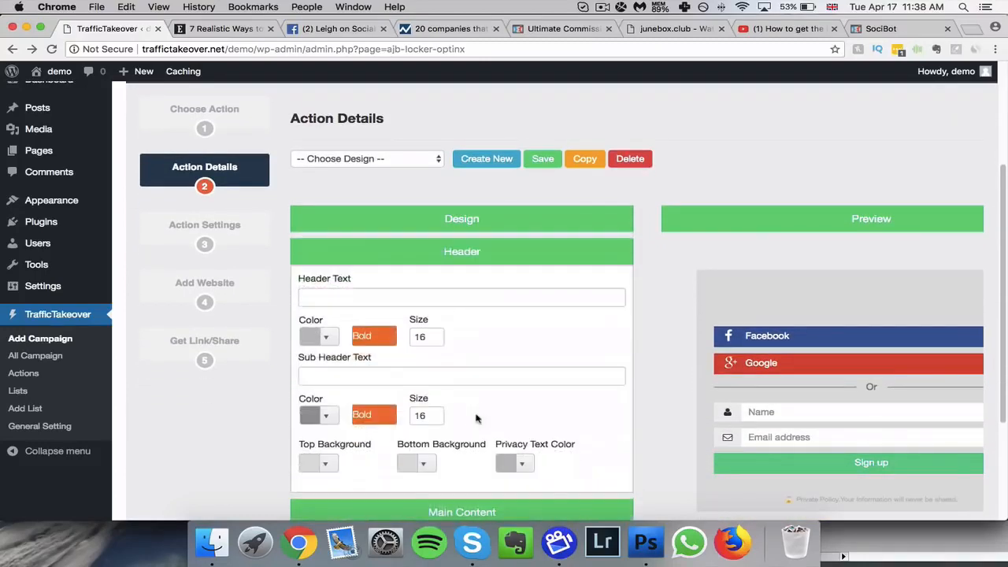
left_click(417, 299)
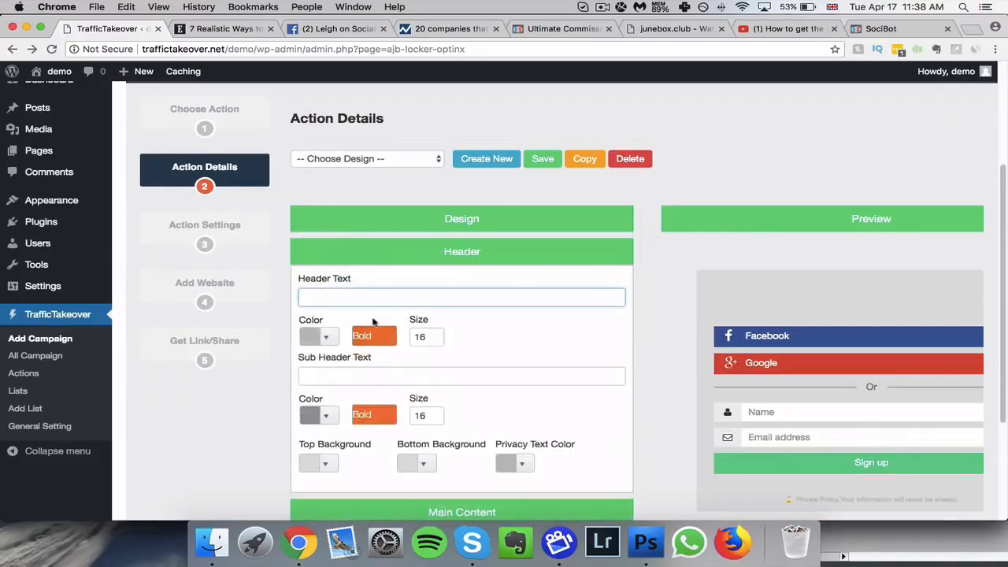
left_click(331, 468)
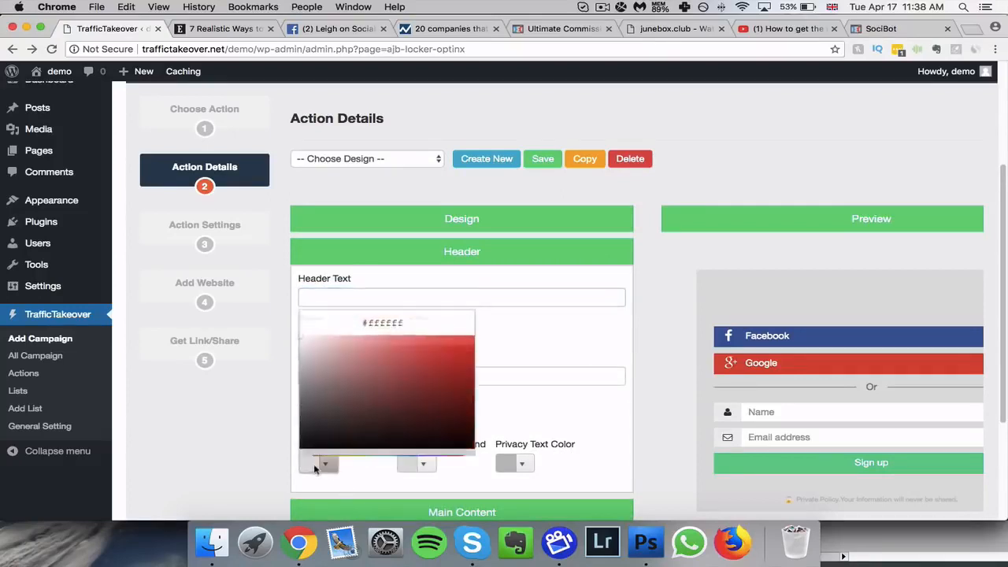
left_click_drag(330, 421, 289, 431)
left_click(423, 464)
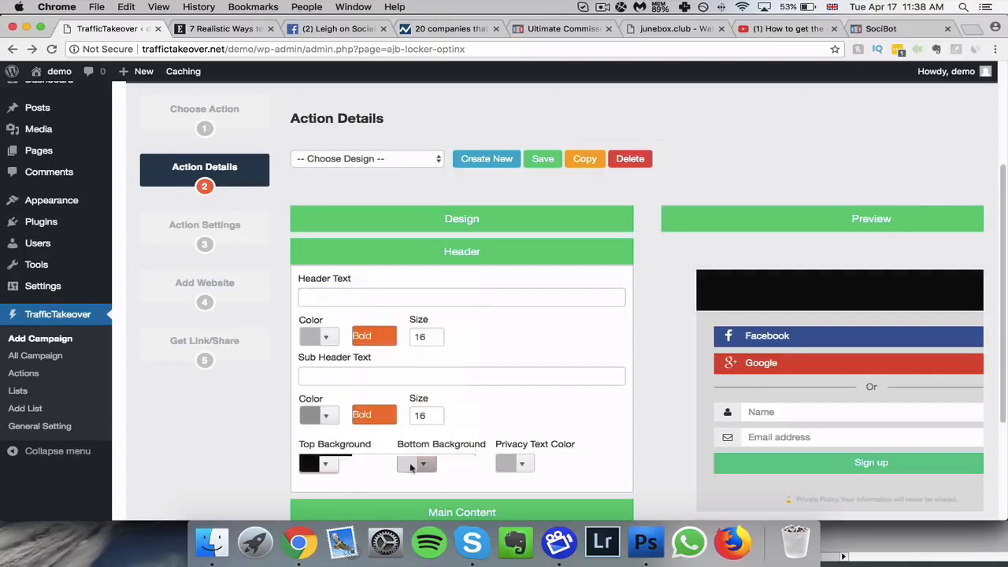
left_click_drag(406, 430, 397, 435)
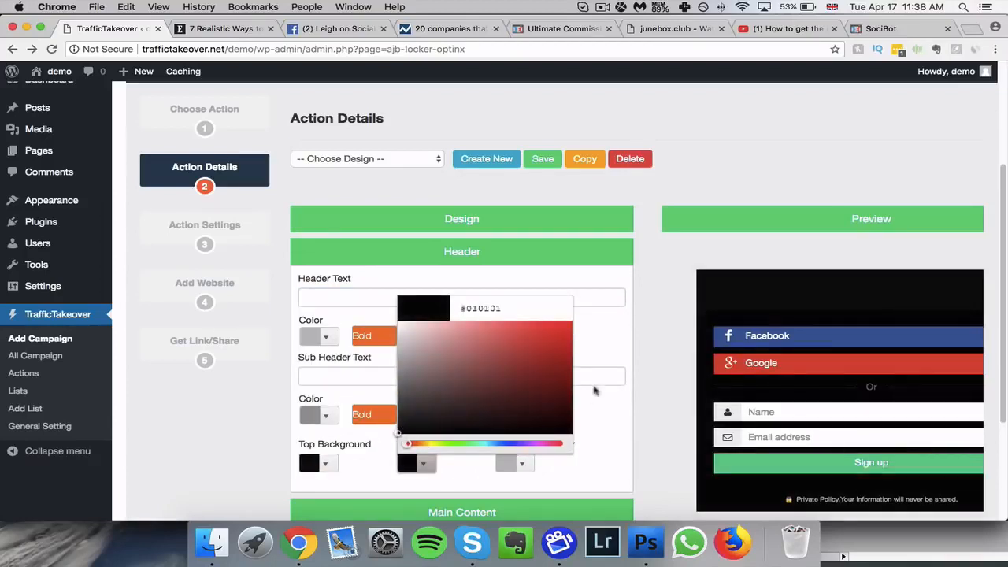
Step: Close the background color picker and enter "Would This Interest You?" as the optin design's header text
left_click(623, 338)
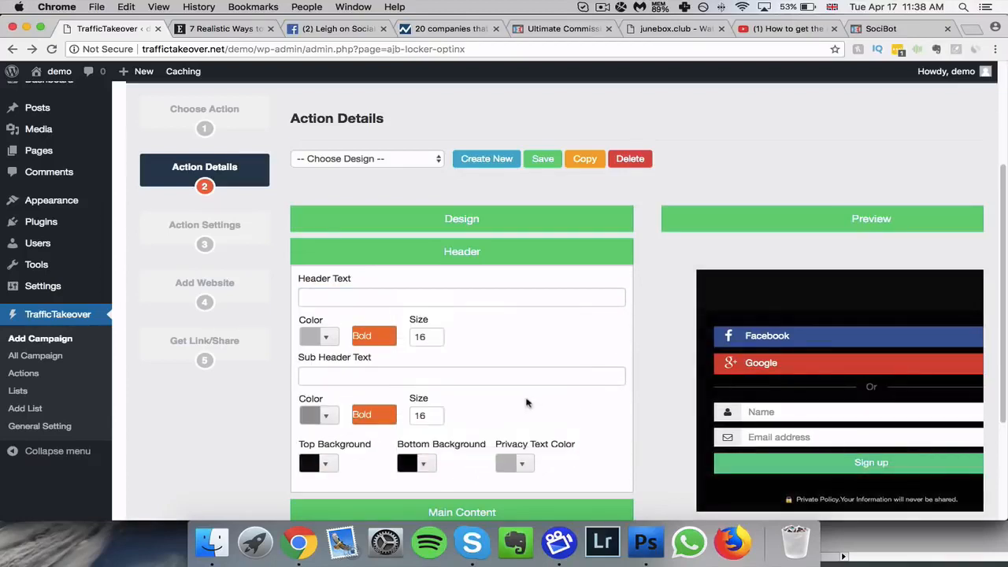
left_click(363, 295)
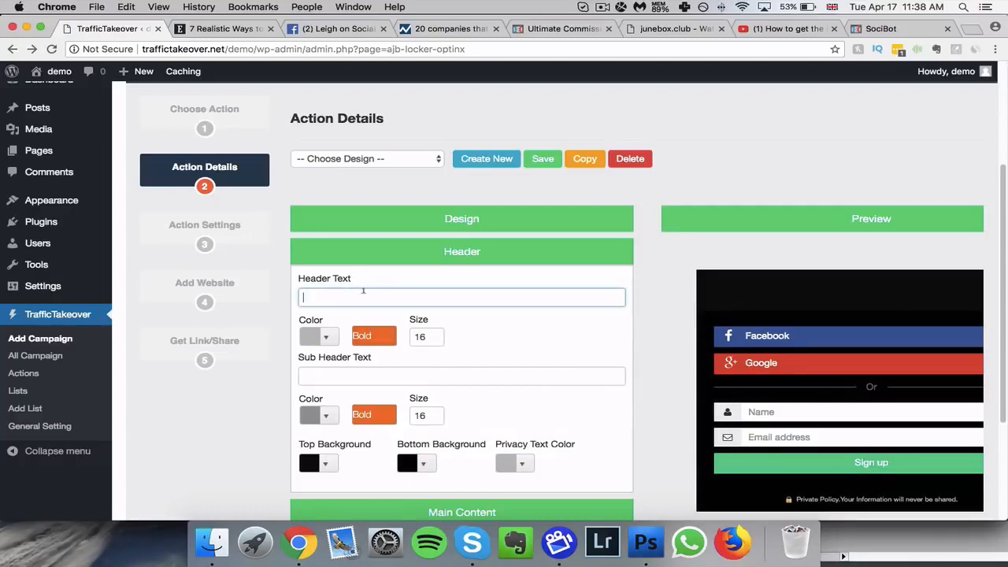
type("Would T")
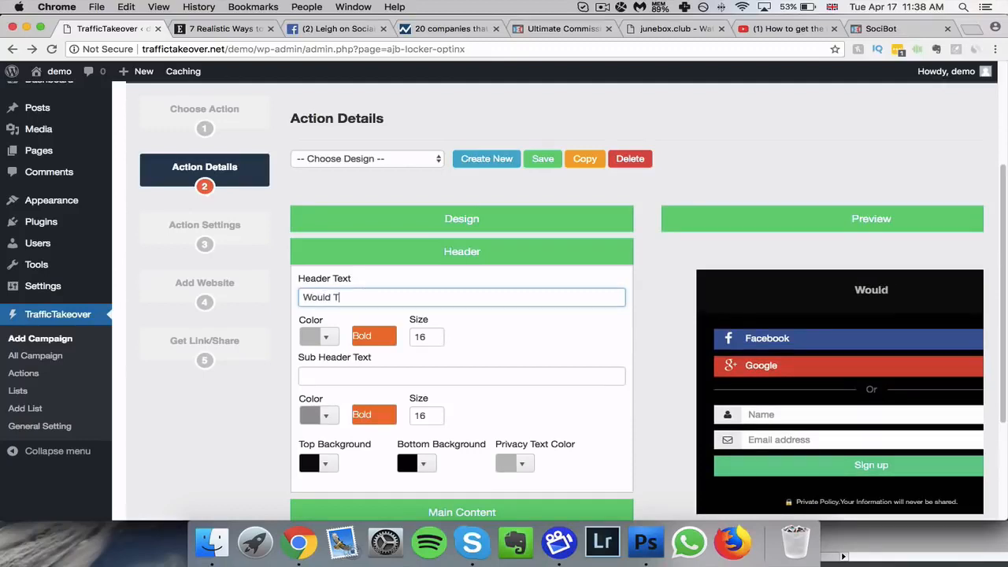
type("his Interes")
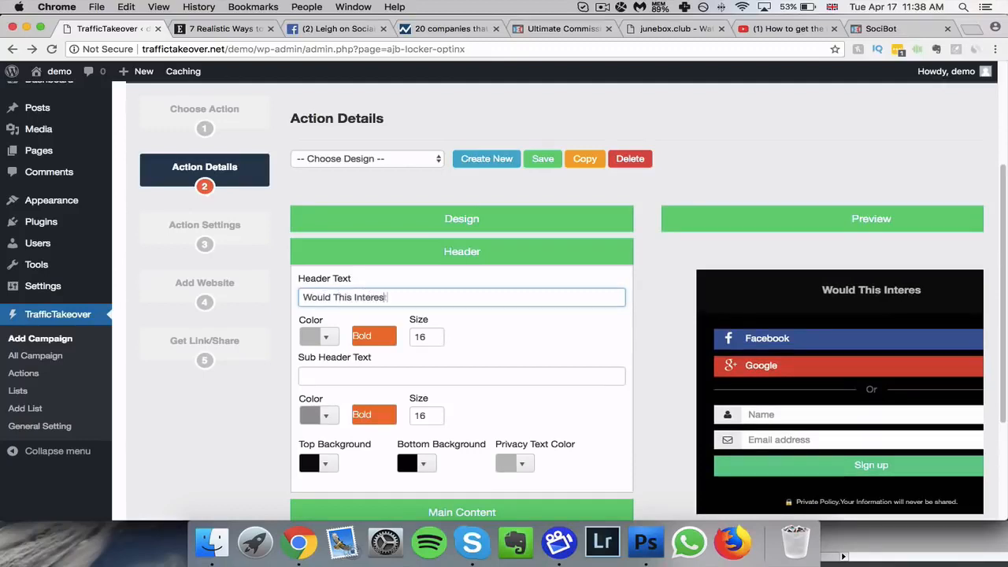
type("t YOu")
key("BackSpace")
key("BackSpace")
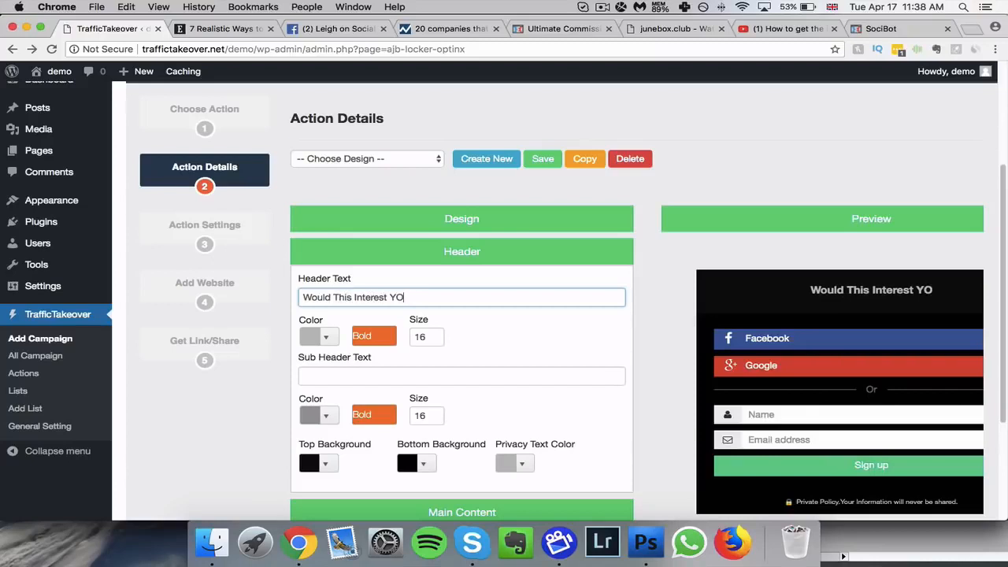
type("ou")
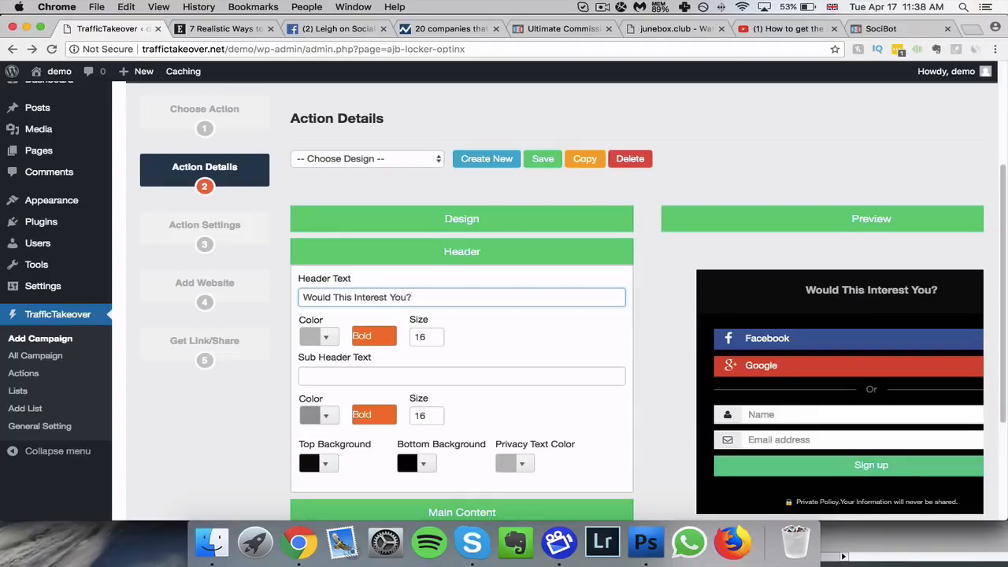
Step: Enter "If So Input Your Details Below" as the optin design's sub header text
left_click(324, 370)
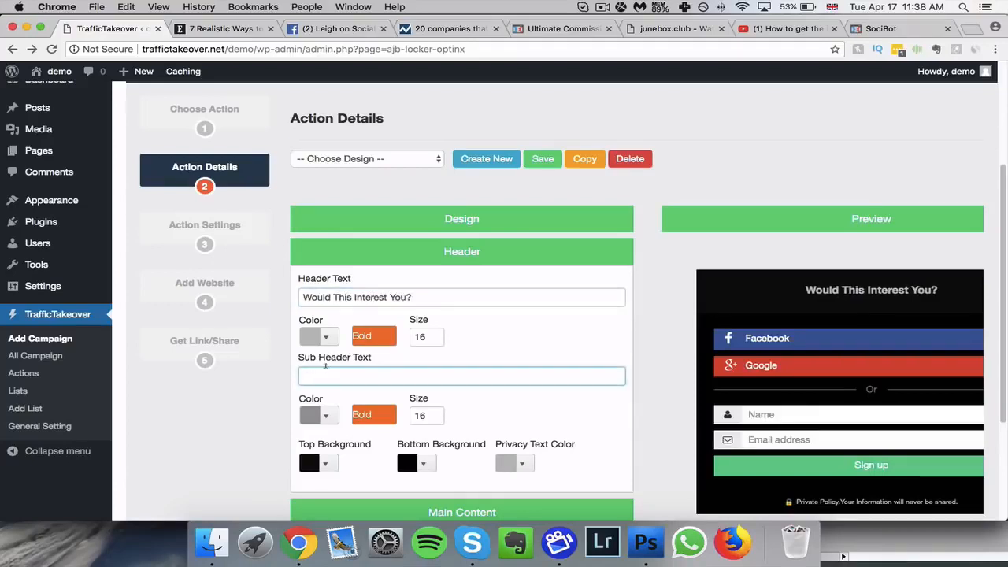
type("If So")
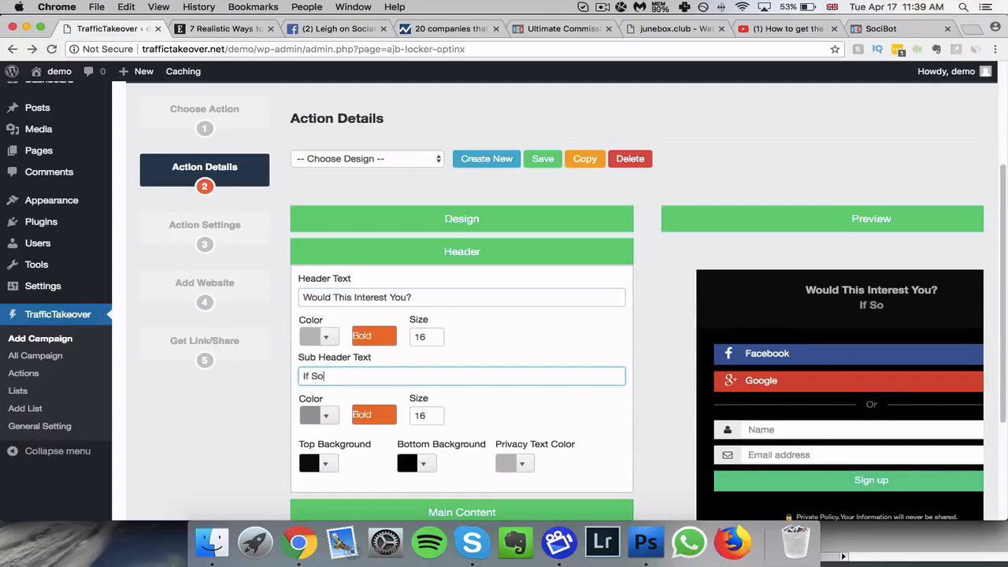
type(" Input YOu")
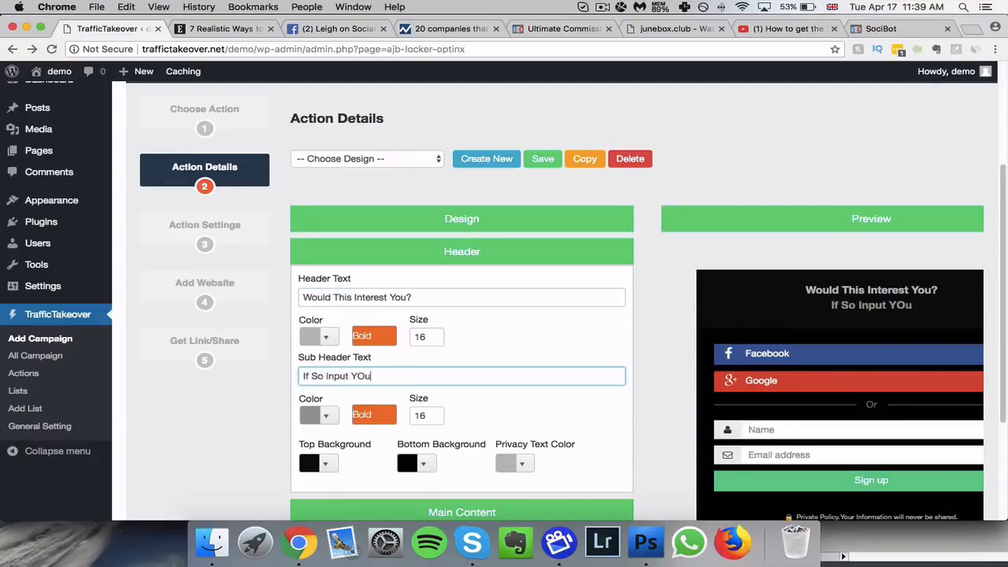
type("r Details Below")
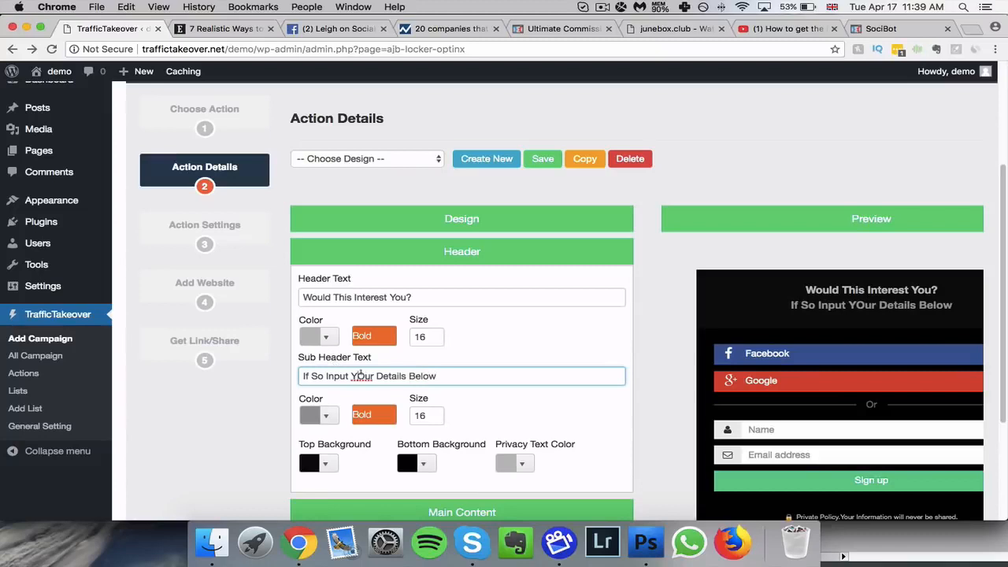
left_click(361, 376)
key("BackSpace")
type("o")
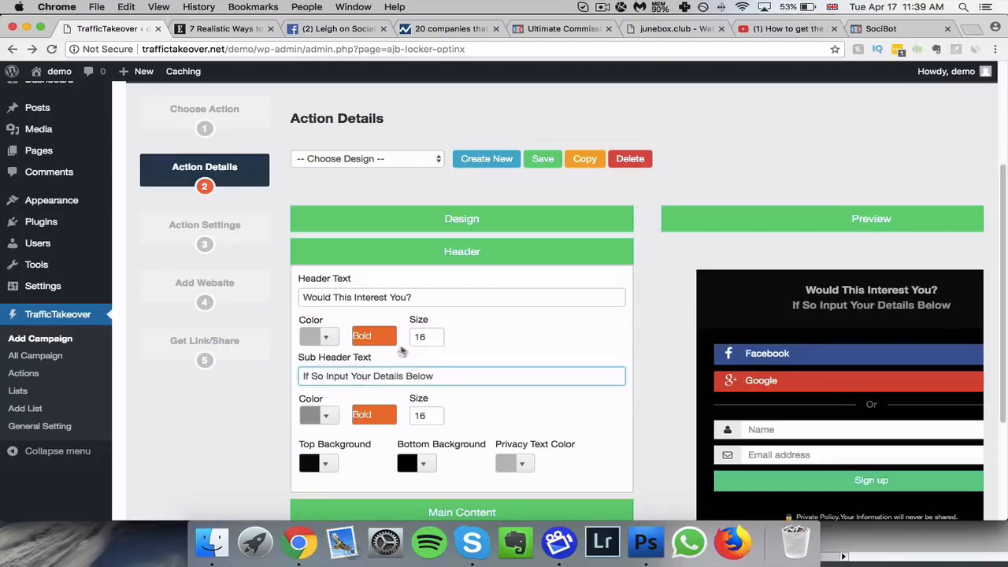
Step: Increase the header text size to 27
double_click(421, 336)
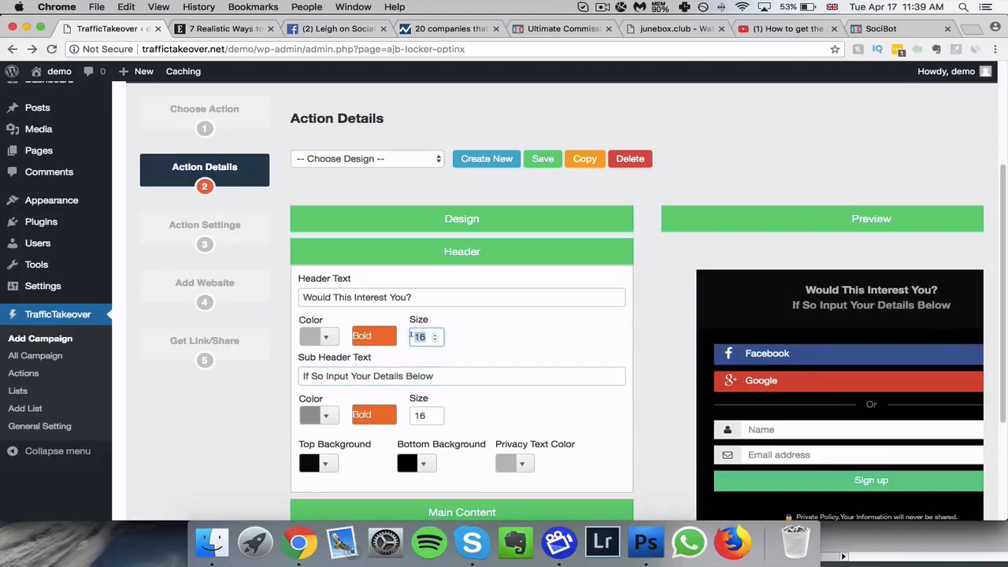
type("19")
left_click(444, 376)
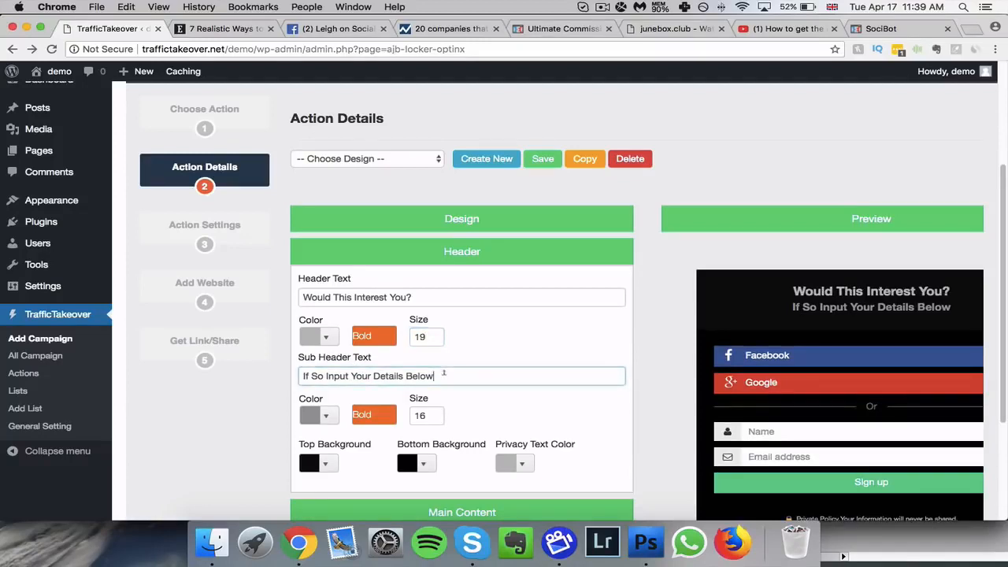
left_click(435, 336)
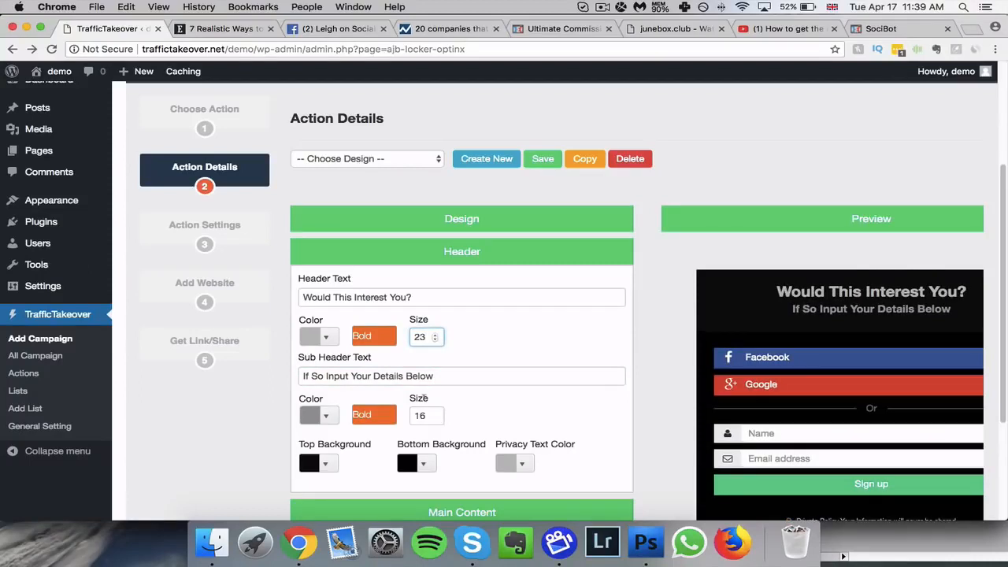
left_click(435, 334)
left_click(435, 334)
left_click(435, 334)
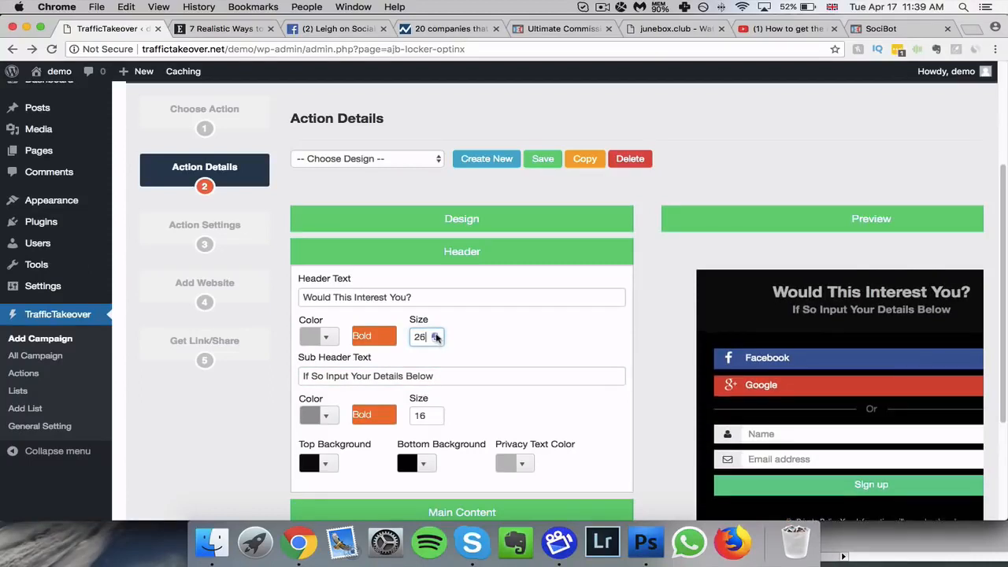
left_click(435, 334)
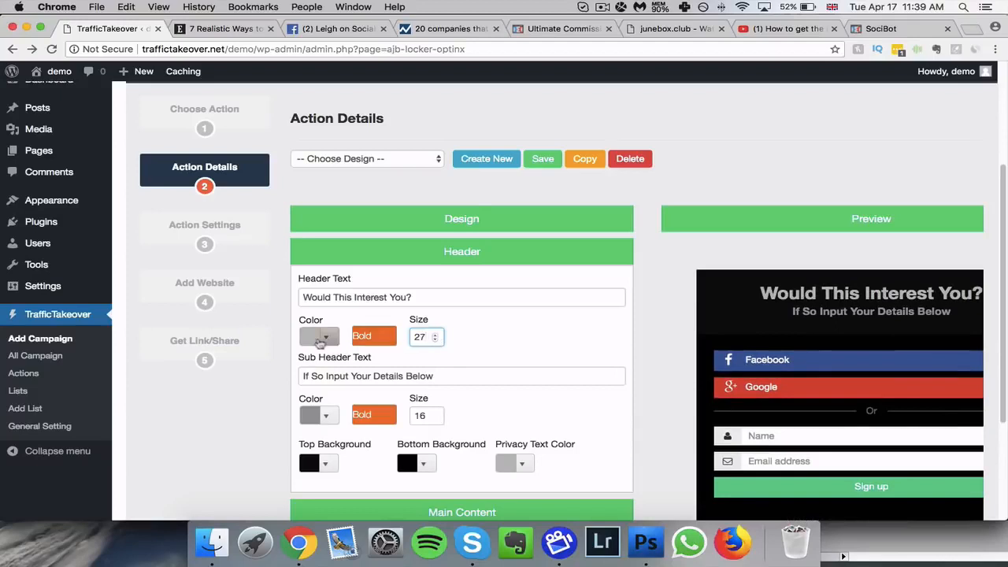
Step: Set the header text color to red #ff0101 and the sub header text color to white #ffffff
left_click(316, 339)
mouse_move(361, 371)
left_mouse_down()
mouse_move(425, 386)
mouse_move(473, 372)
left_mouse_up()
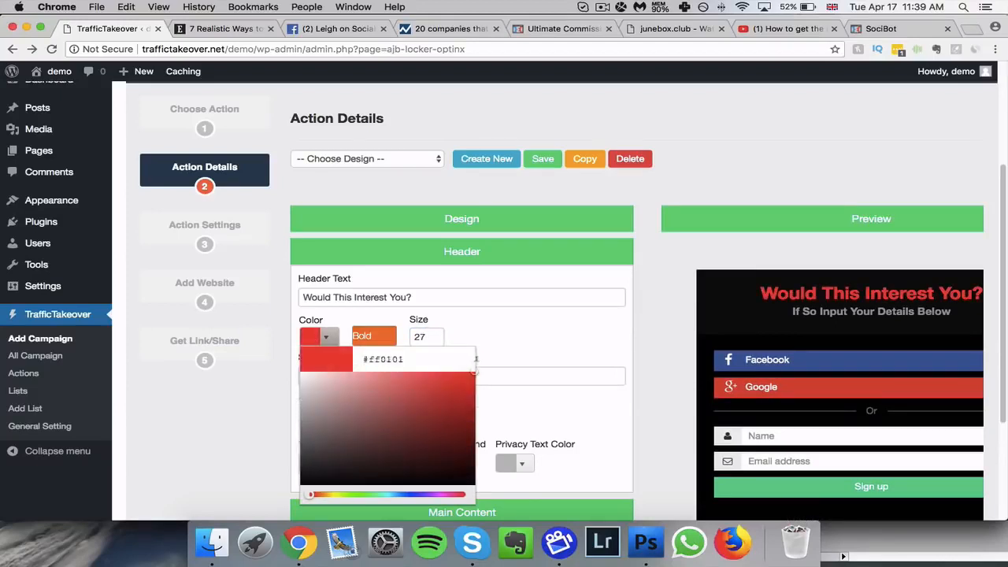
left_click(583, 334)
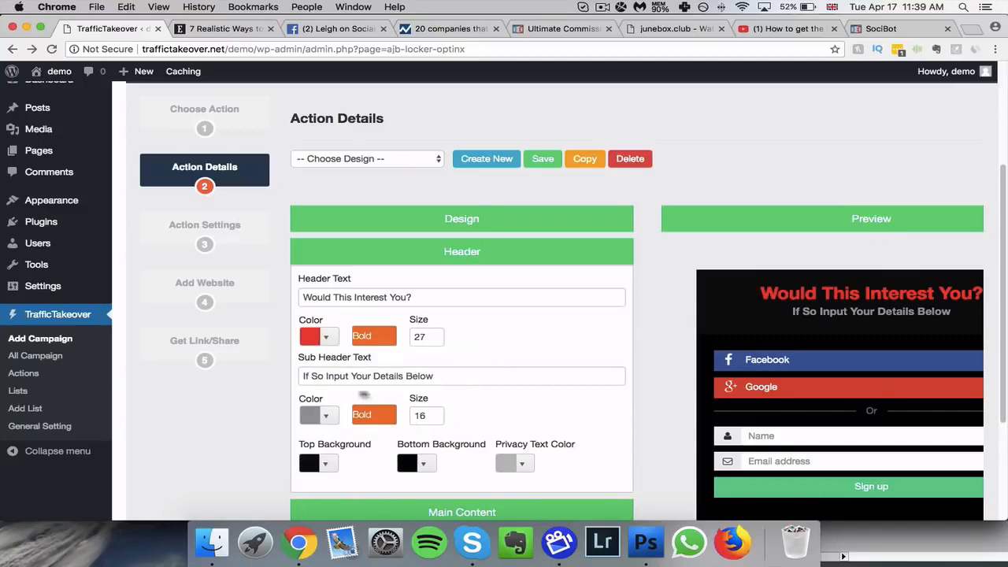
left_click(320, 416)
left_click_drag(344, 350, 277, 264)
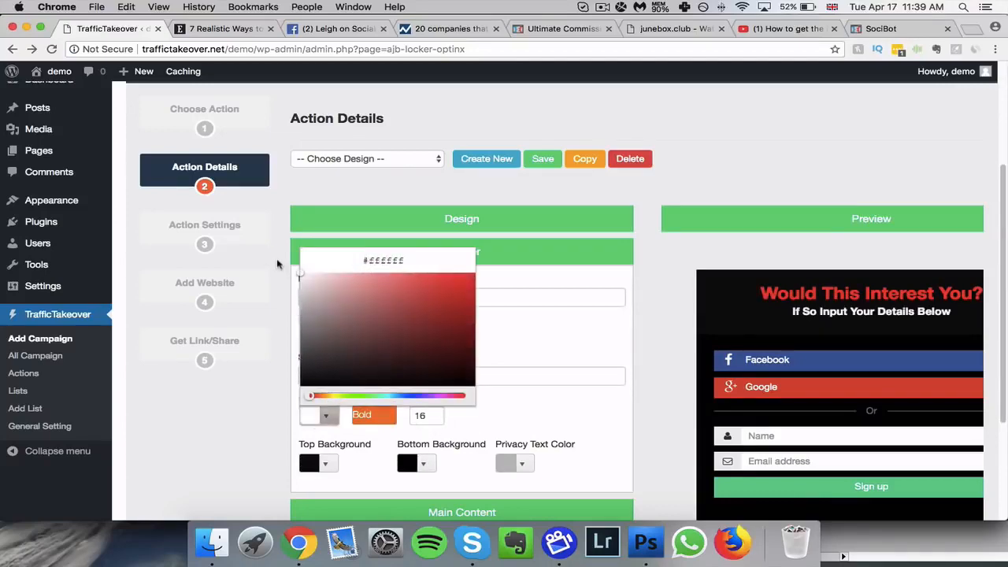
left_click(592, 354)
Step: In the main content settings, upload ten_percent_off.jpg from the Desktop as the design's image
scroll(568, 331, "down", 3)
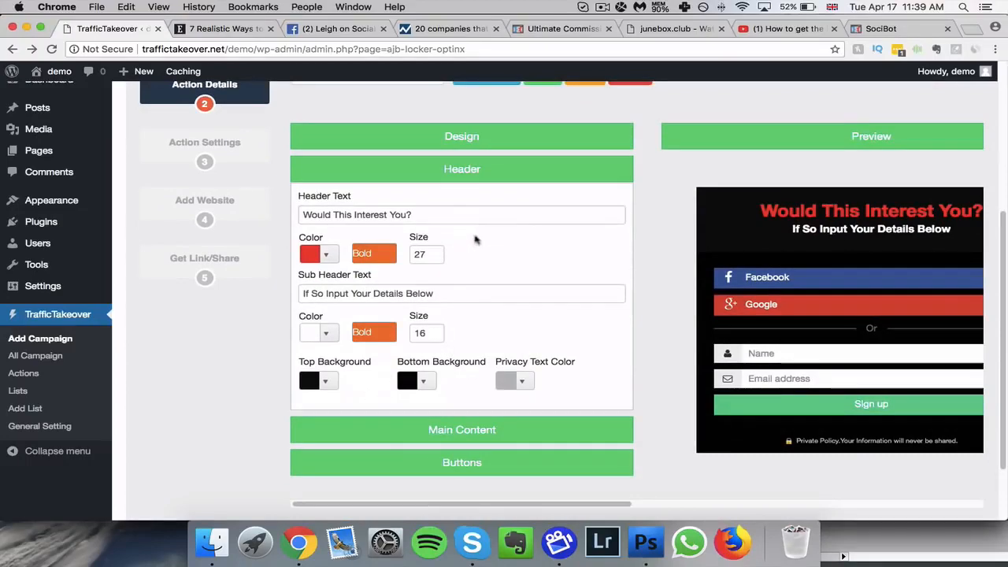
left_click(468, 428)
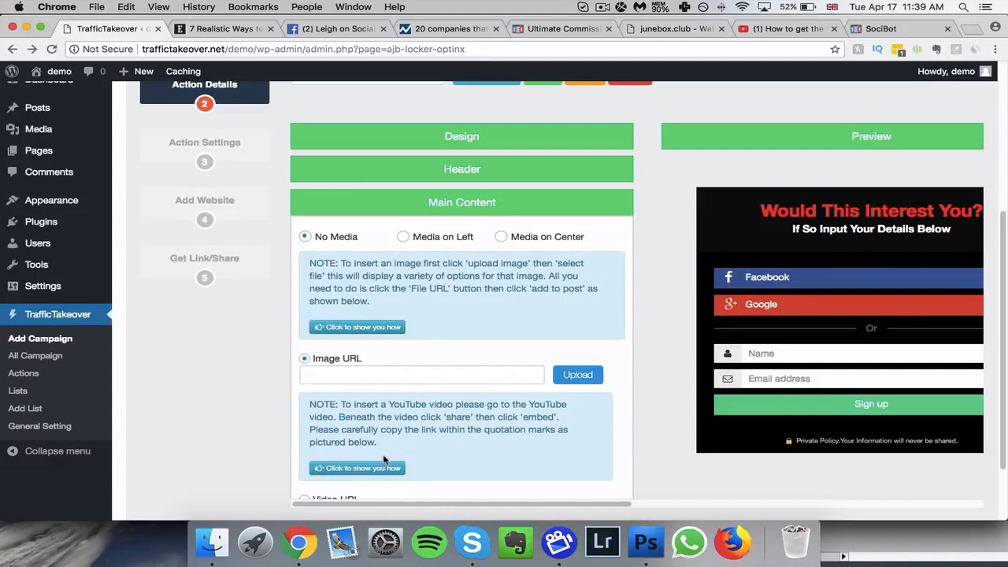
scroll(378, 360, "down", 1)
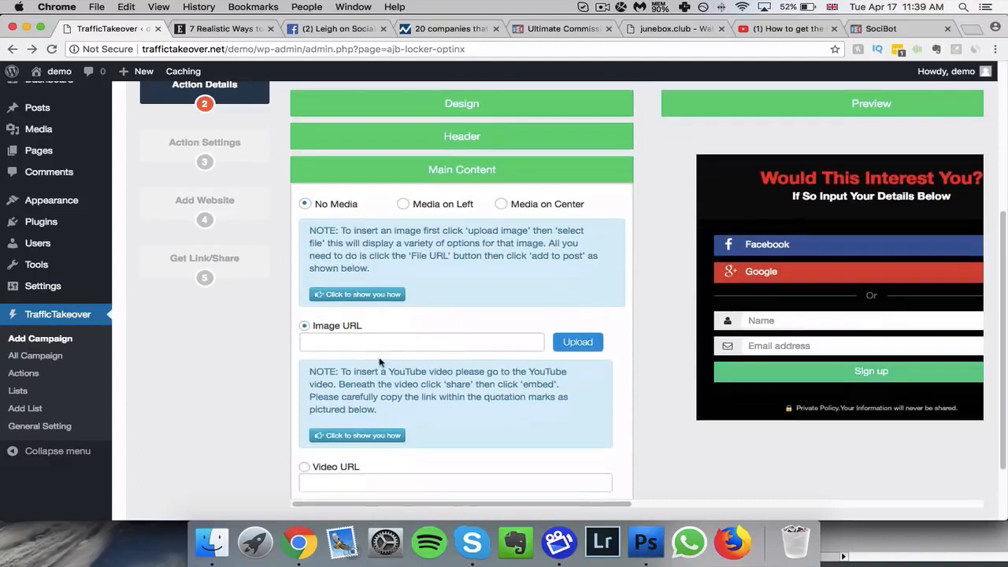
left_click(577, 346)
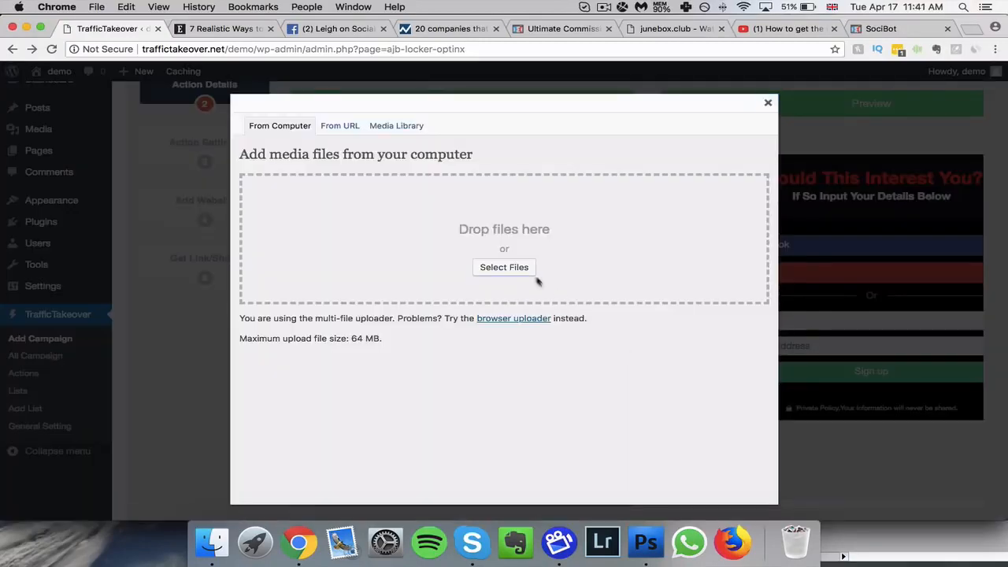
left_click(504, 268)
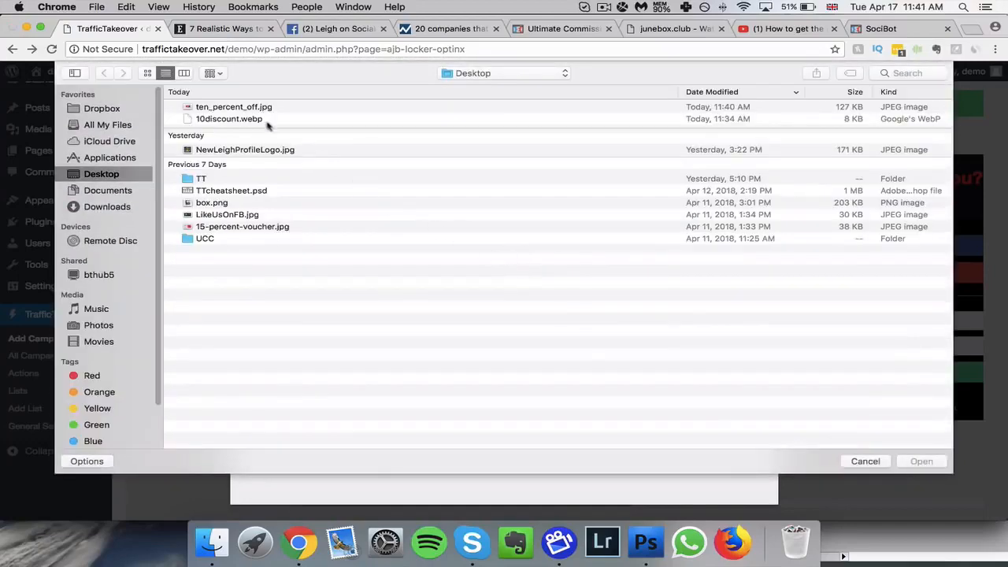
left_click(237, 107)
left_click(922, 461)
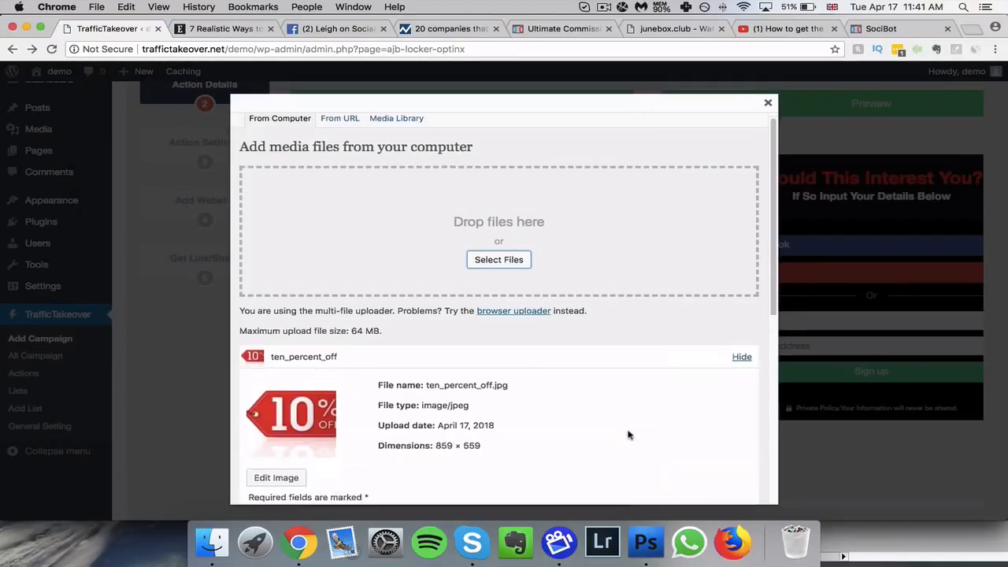
Step: Set the uploaded image's link to its file URL and insert it as the main content image
scroll(622, 433, "down", 5)
left_click(435, 314)
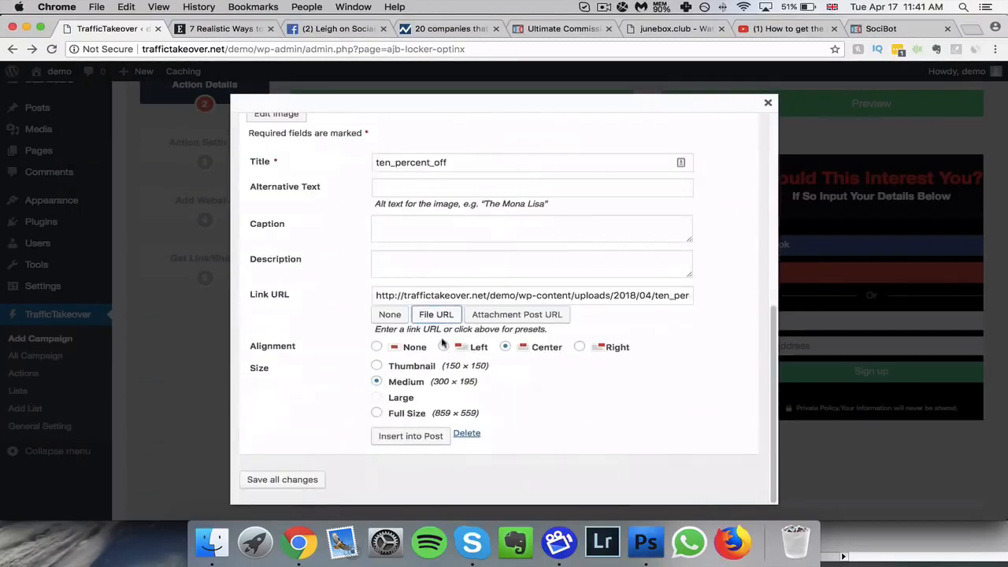
left_click(411, 436)
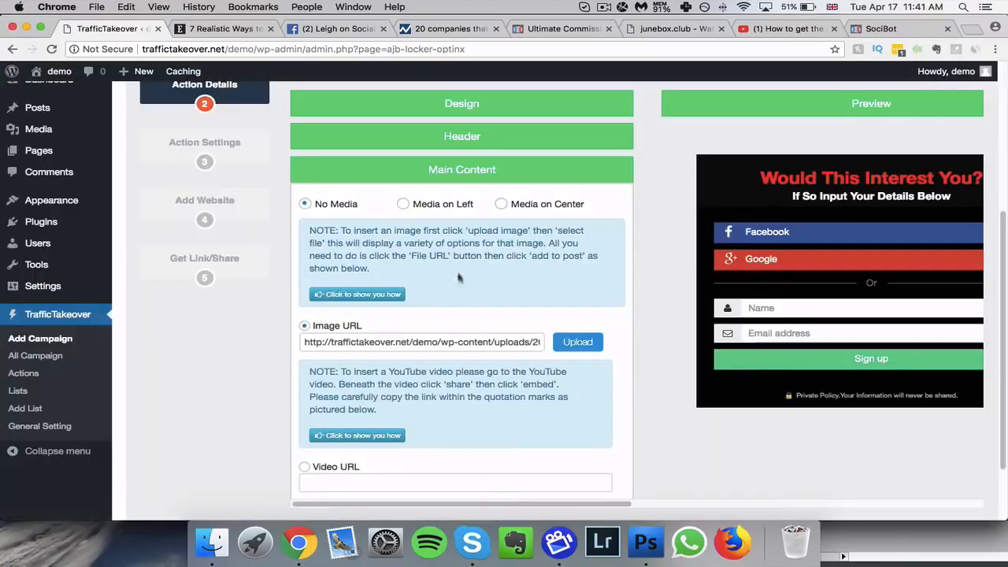
Step: Compare the centered and left media layouts, then choose Media on Left with Image URL as the media source
left_click(502, 204)
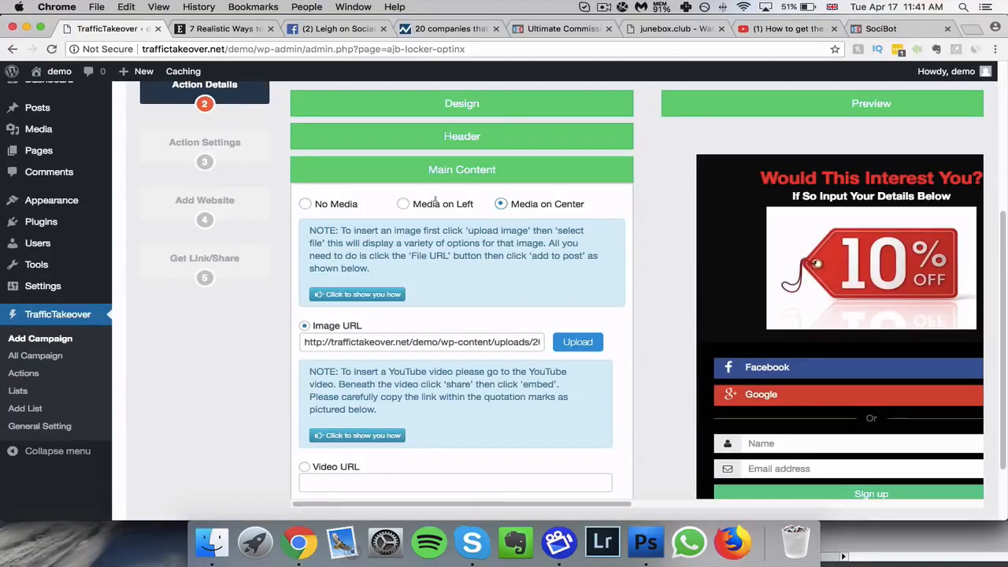
left_click(404, 204)
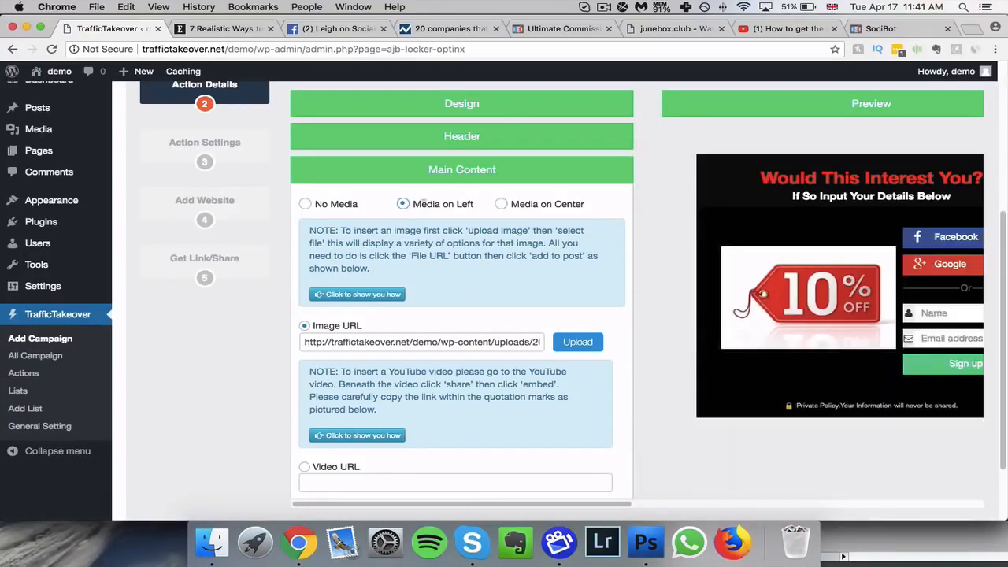
left_click(501, 204)
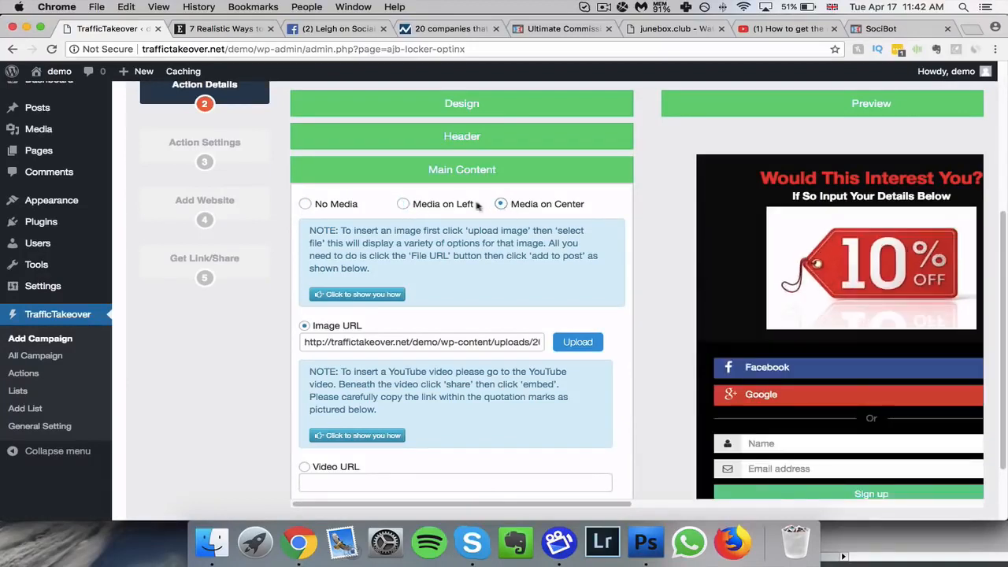
left_click(404, 205)
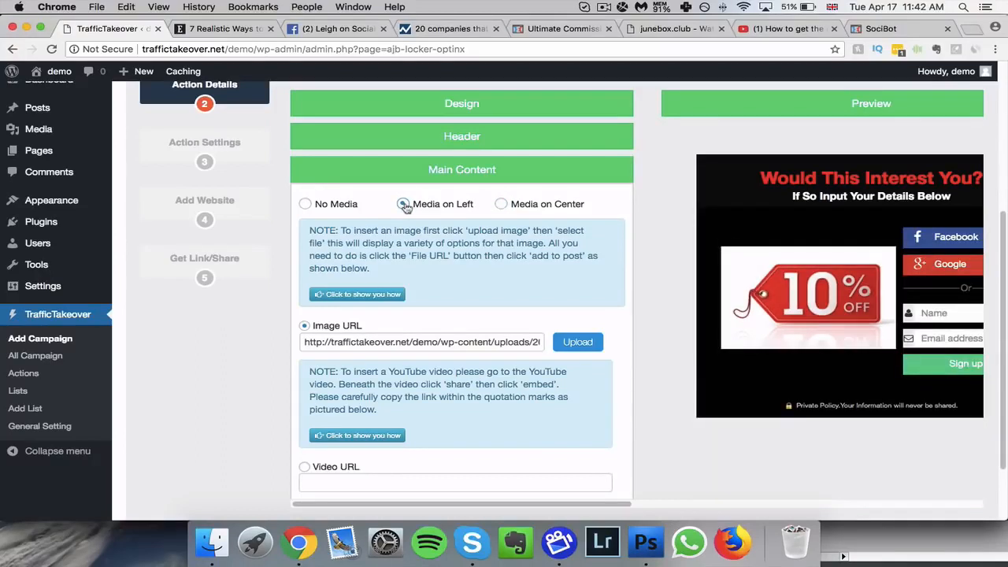
left_click(305, 326)
Step: Save the optin design with its header and image settings
scroll(321, 351, "down", 2)
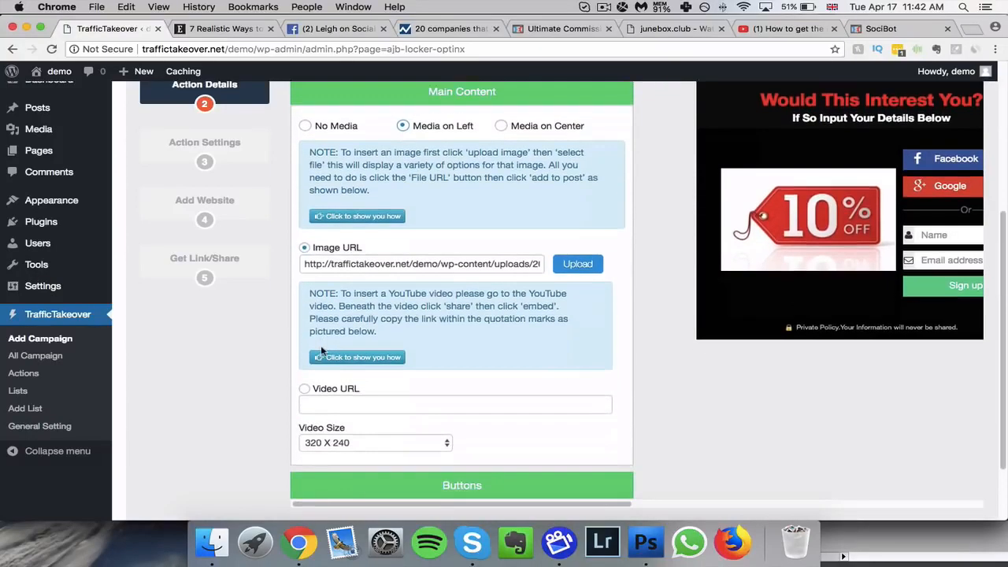
scroll(321, 351, "up", 5)
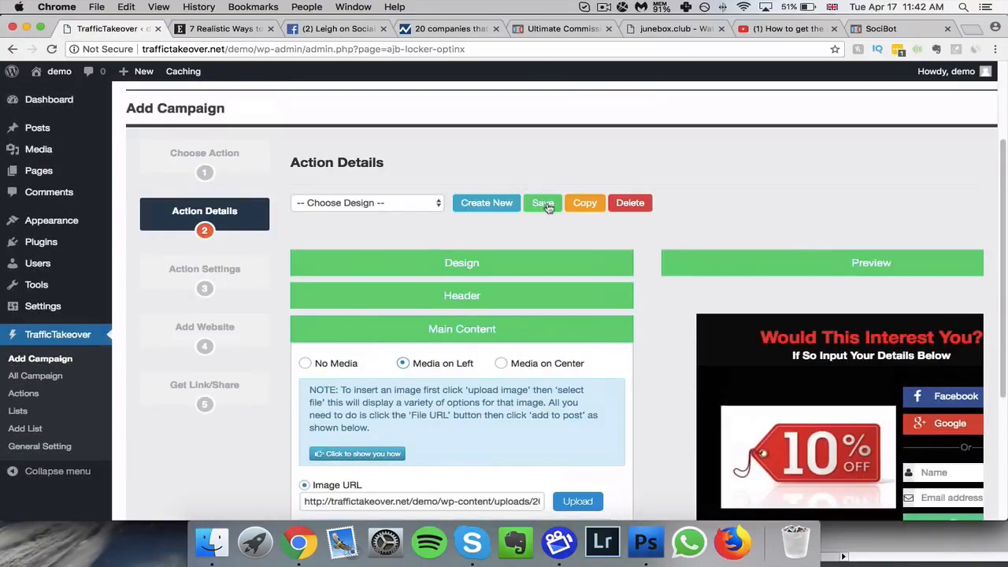
left_click(544, 203)
scroll(520, 260, "down", 3)
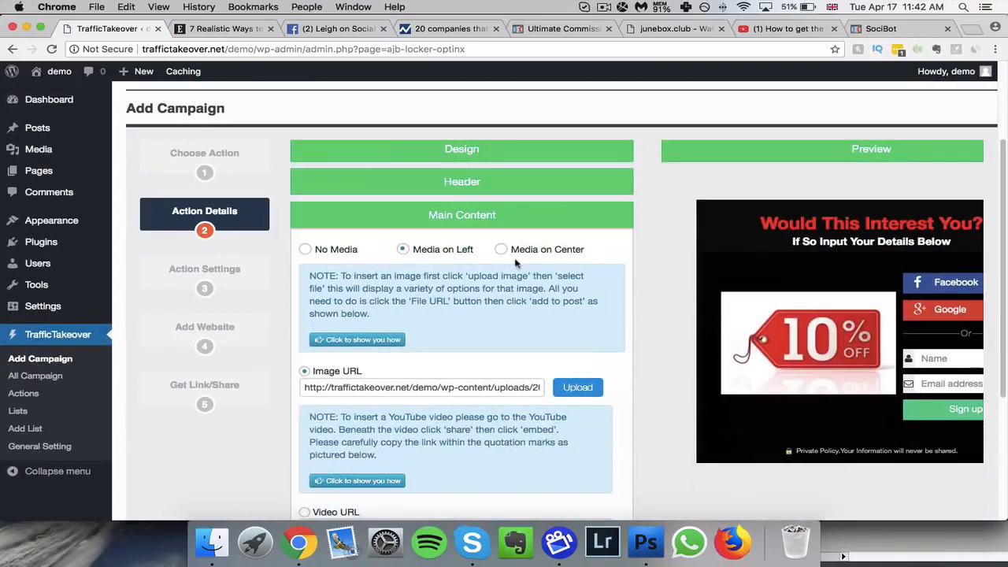
scroll(508, 262, "down", 3)
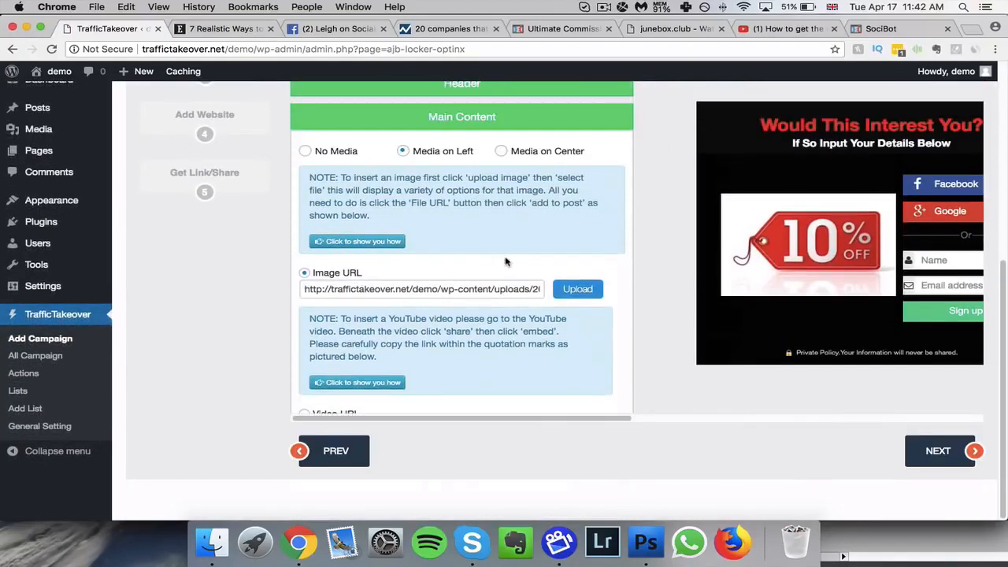
Step: Examine the optin design's button settings, including size, form layout, width, type, colors and text
scroll(506, 262, "down", 3)
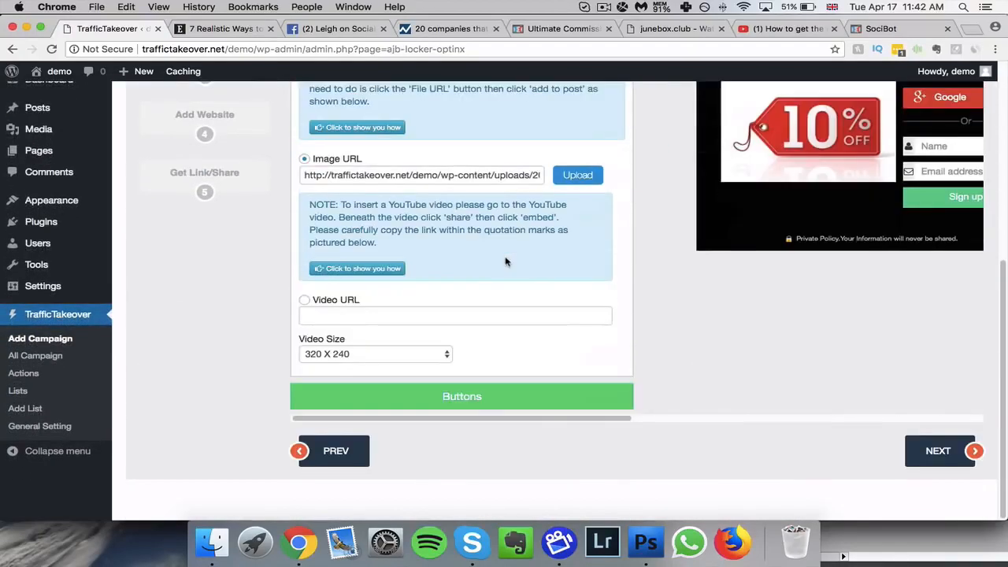
left_click(478, 394)
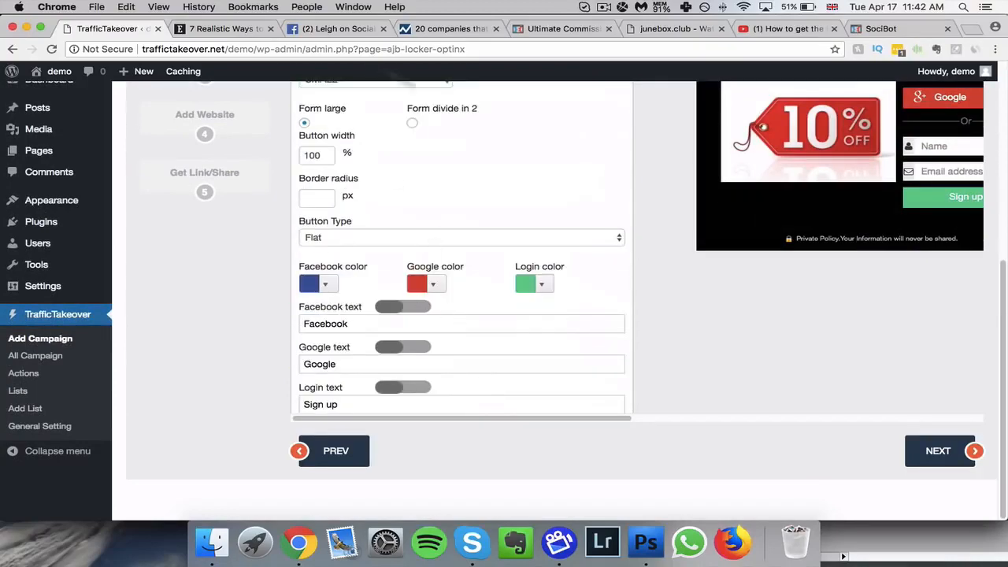
scroll(624, 288, "up", 2)
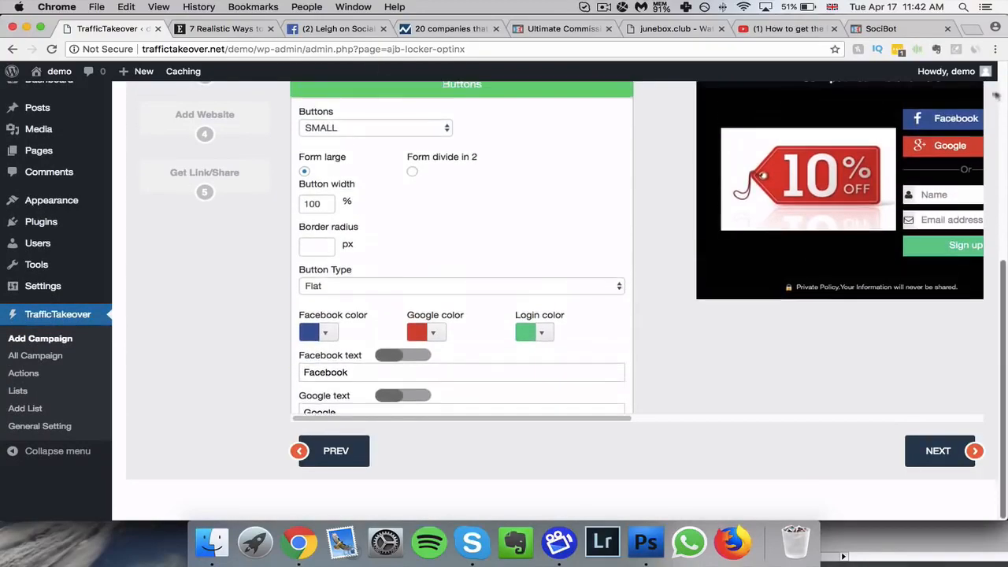
scroll(919, 157, "up", 2)
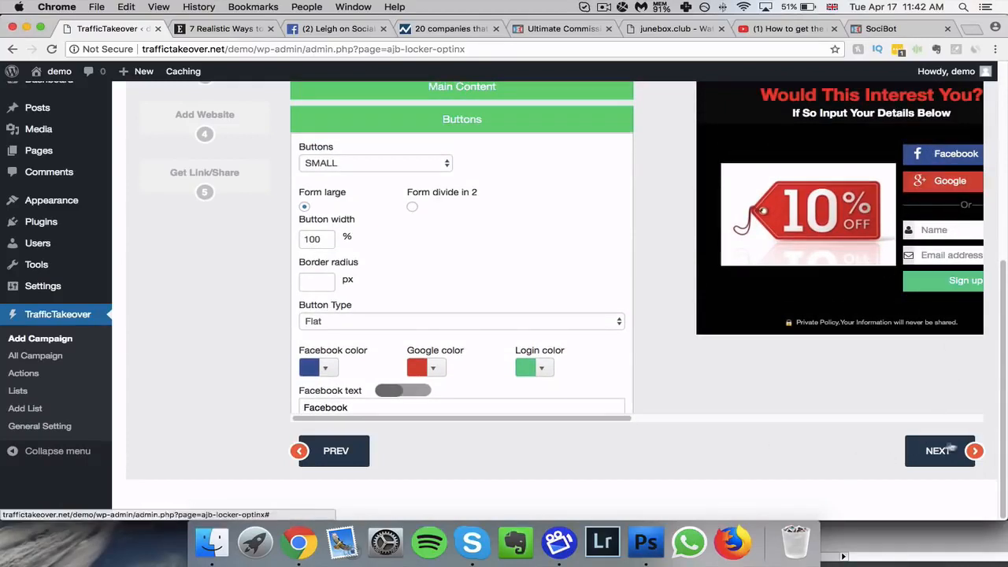
Step: Enable the On Time trigger with a 1-second delay in the action settings and continue to adding the website
left_click(944, 453)
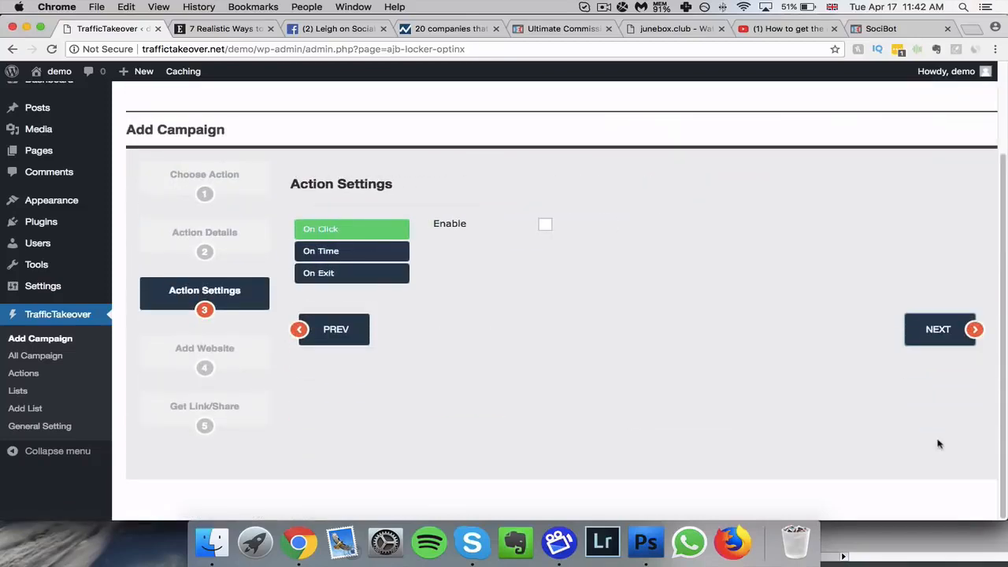
left_click(545, 225)
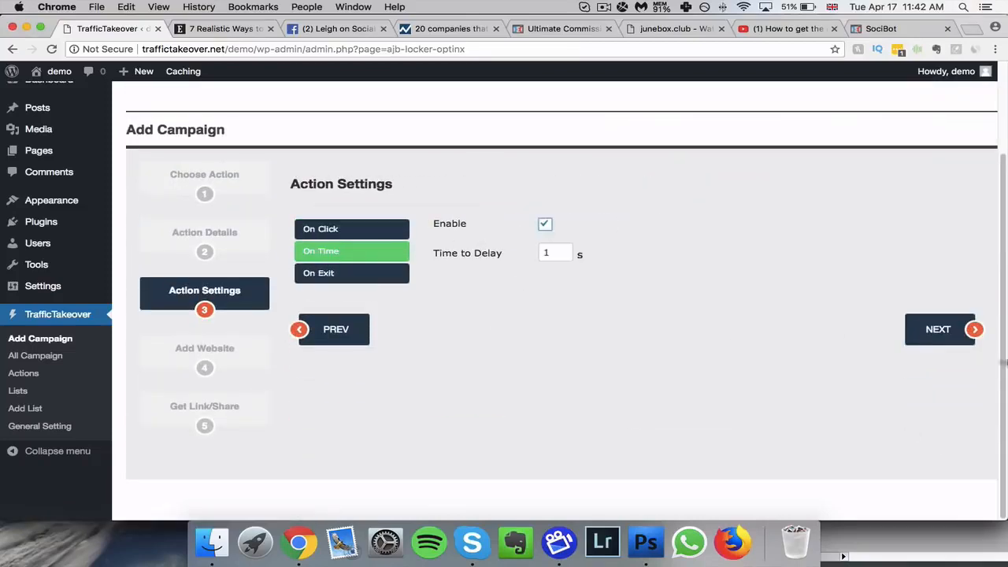
left_click(940, 331)
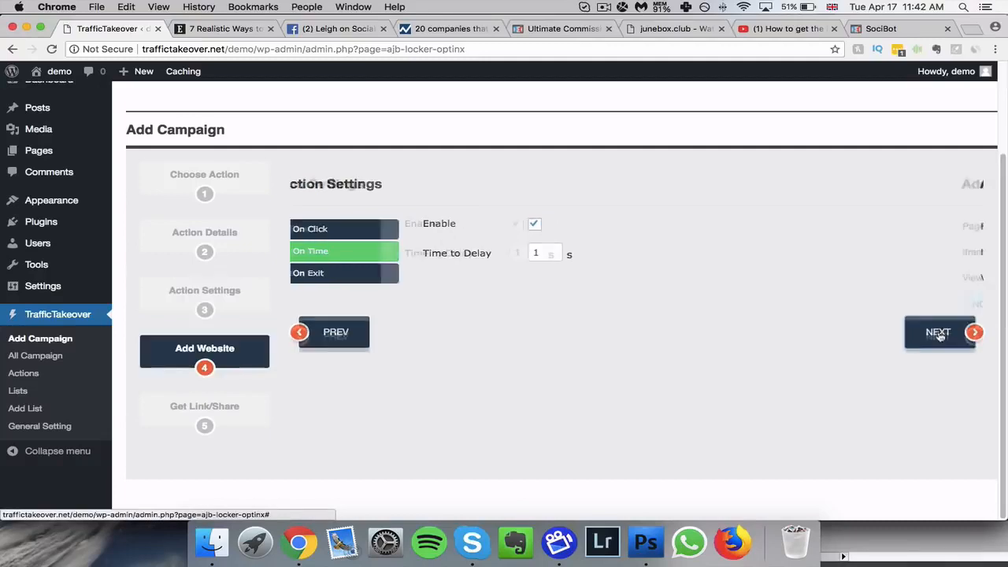
Step: Add a new campaign page titled "Optin demo 10"
left_click(610, 231)
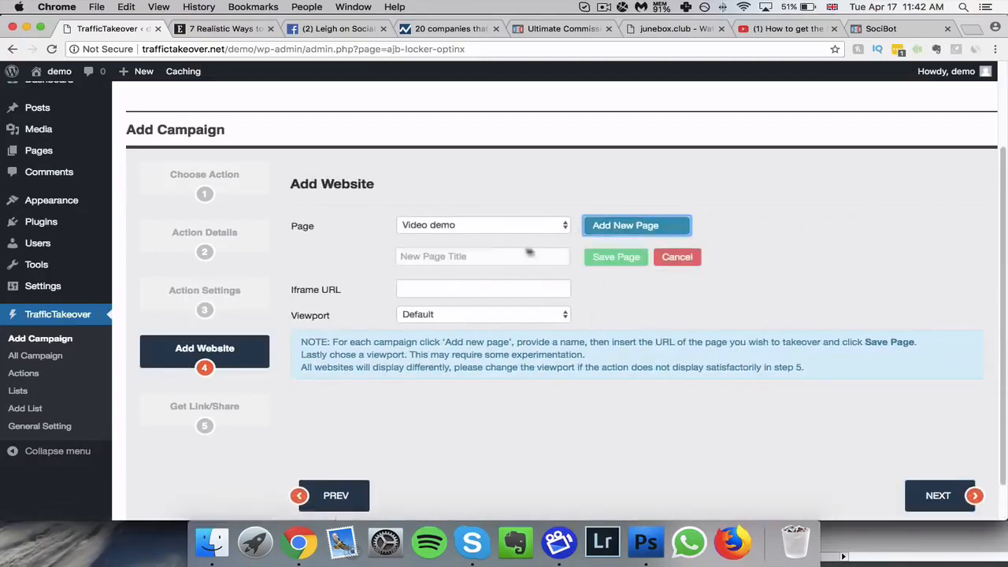
type("Op")
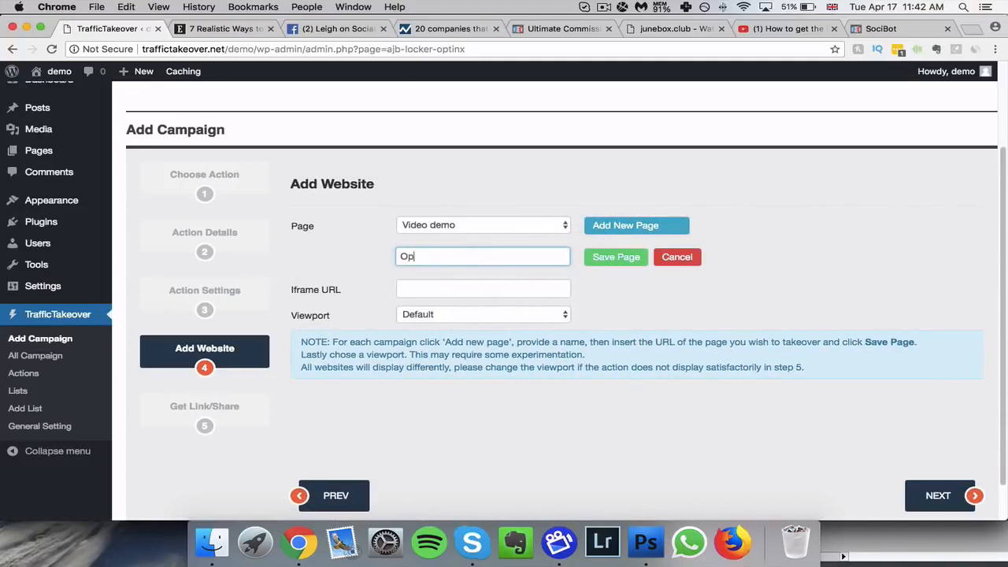
type("tin demo 10")
Step: Copy the Traffic Takeover sales page URL from the open SociBot page and enter it as the new page's Iframe URL
left_click(881, 28)
left_click(330, 57)
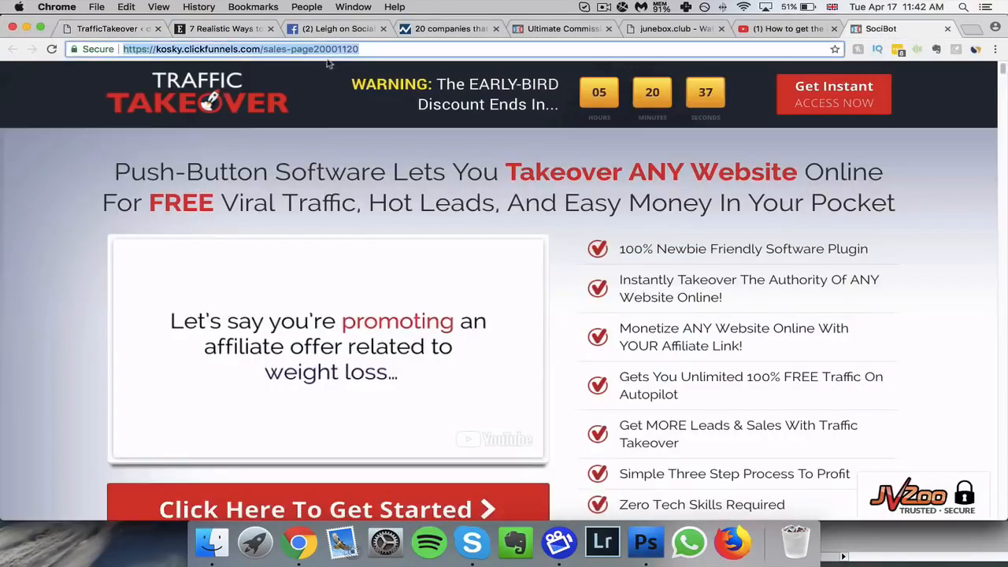
left_click(132, 31)
left_click(406, 288)
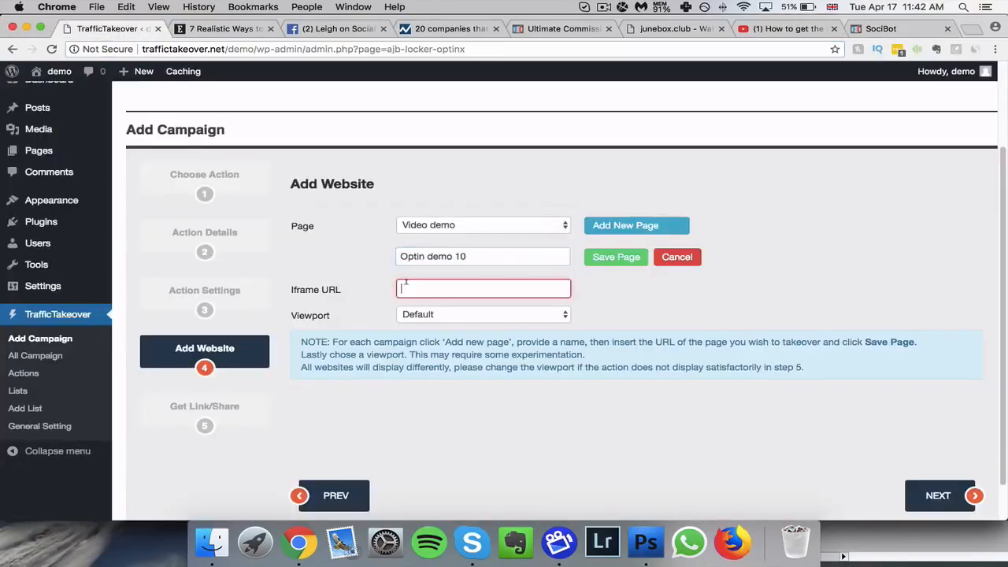
key("super+v")
Step: Set the new page's viewport to Iframe and save the page
left_click(462, 317)
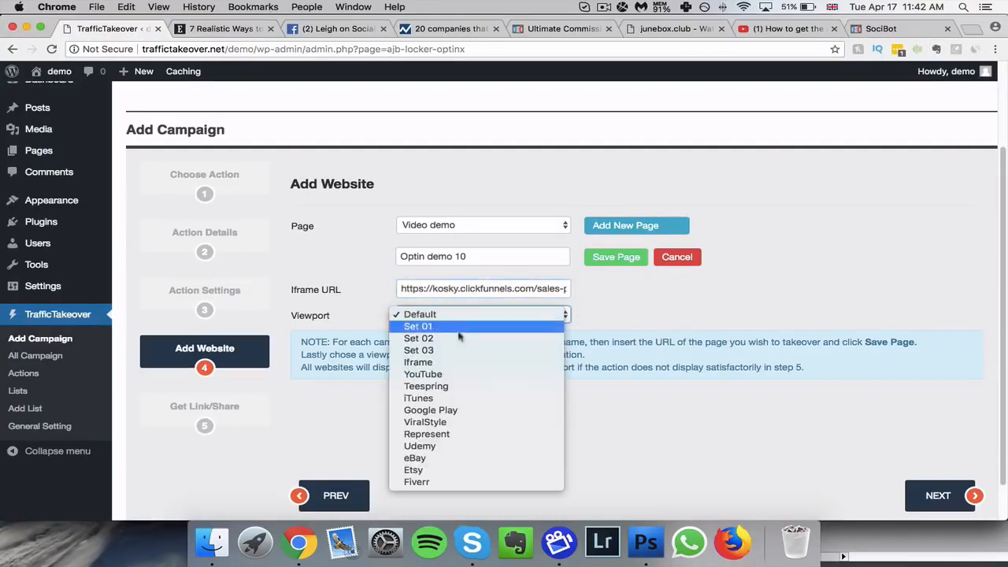
left_click(422, 362)
left_click(605, 263)
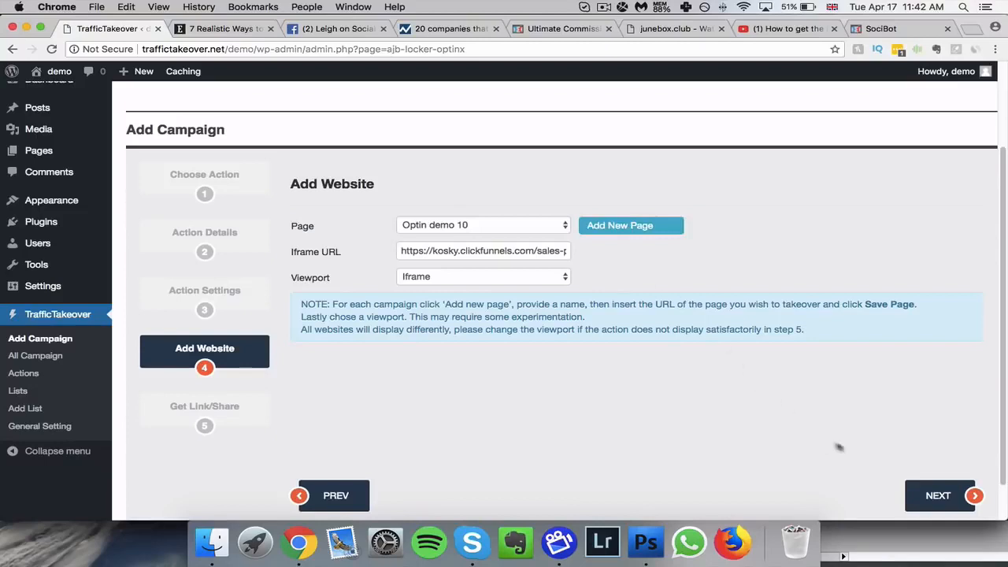
Step: Continue to the campaign's link and sharing stage and open the preview of the optin-demo-10 page
left_click(940, 496)
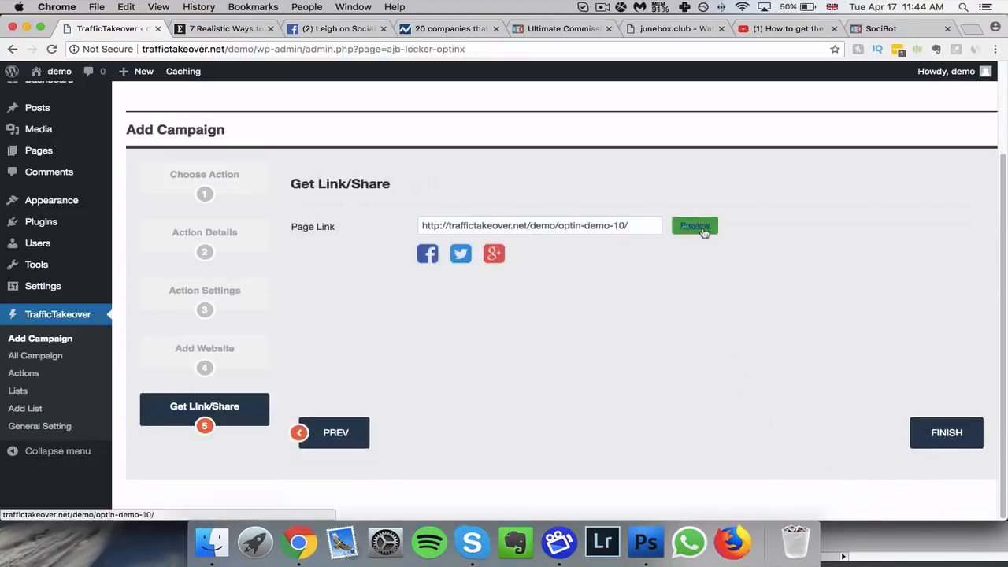
left_click(695, 226)
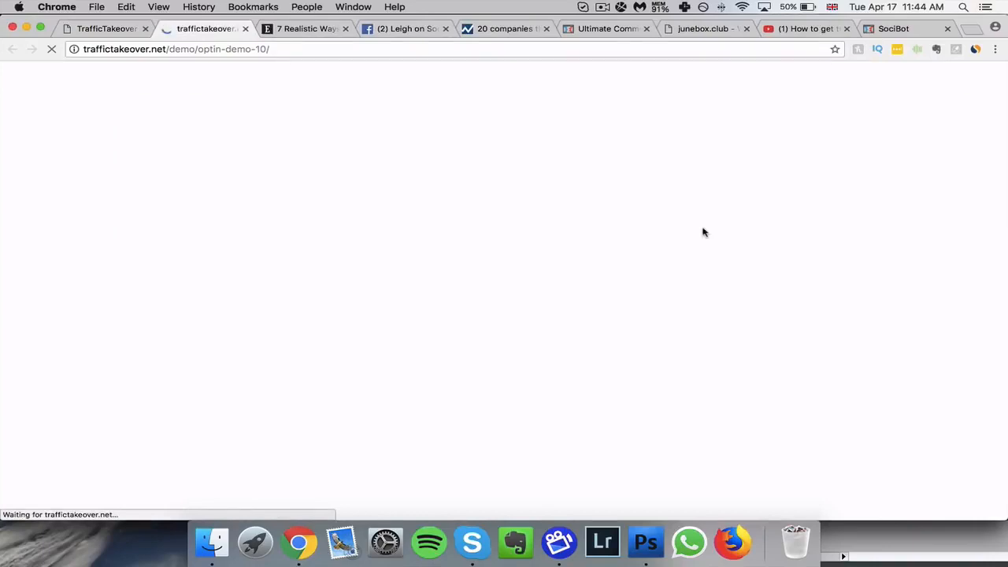